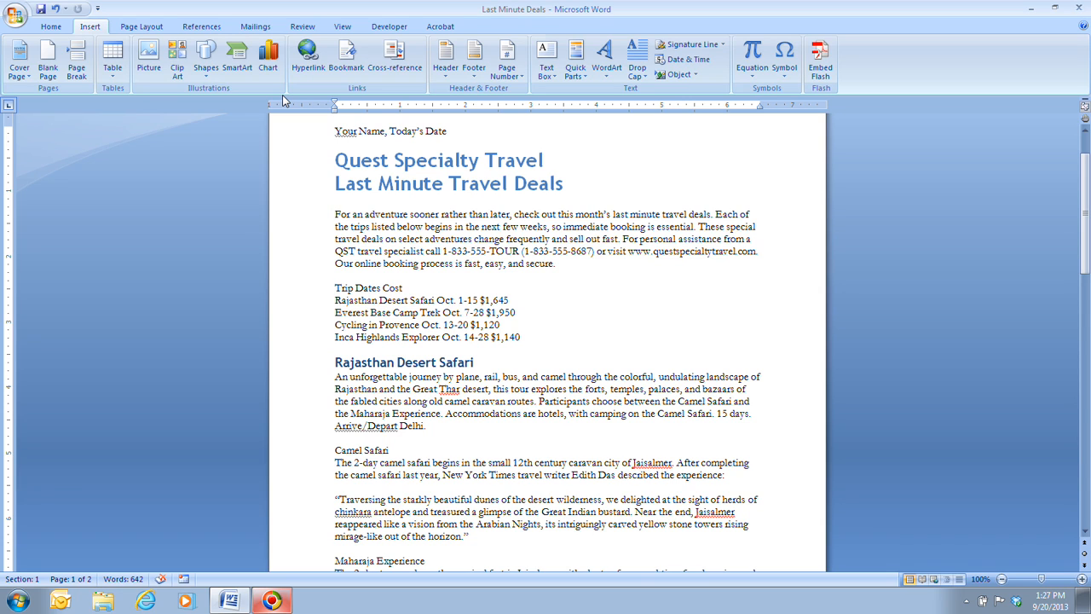
Bold the phrase "so immediate booking is essential" in the introductory paragraph
left_click(51, 27)
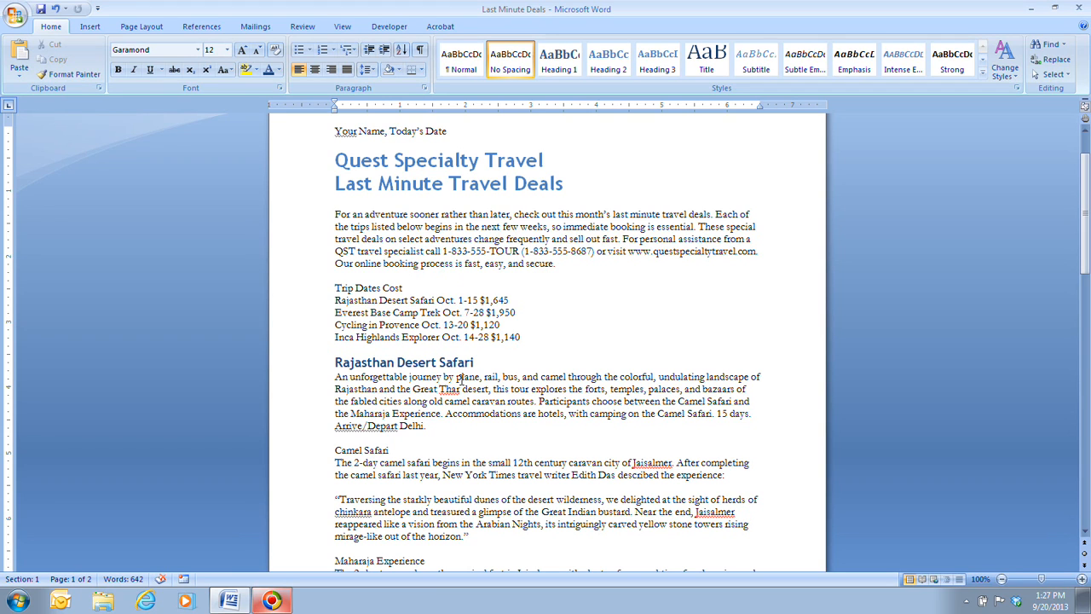
scroll(384, 443, "up", 1)
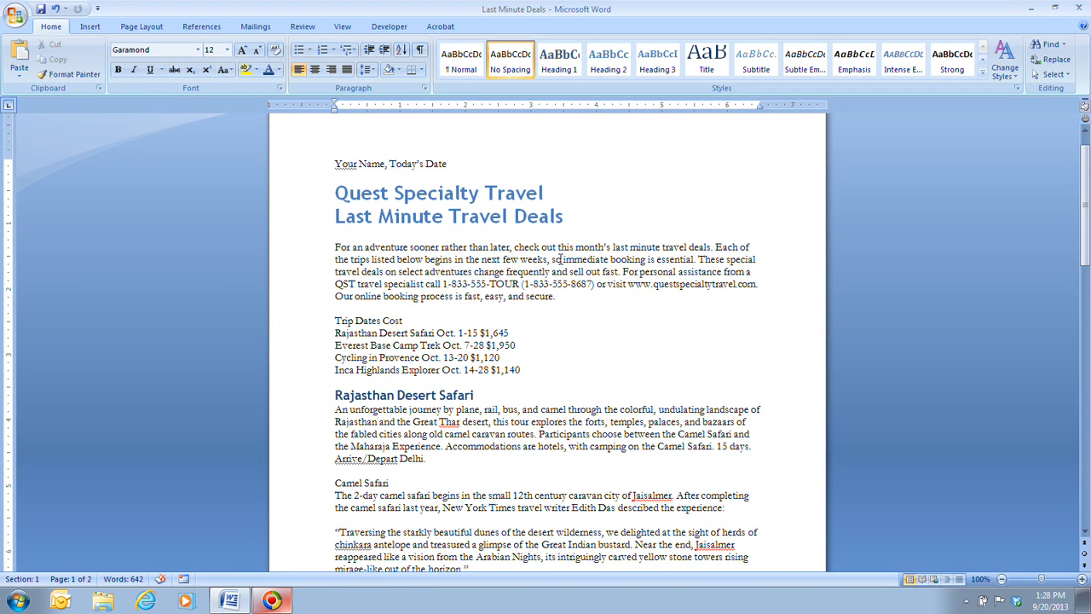
left_click_drag(552, 259, 692, 259)
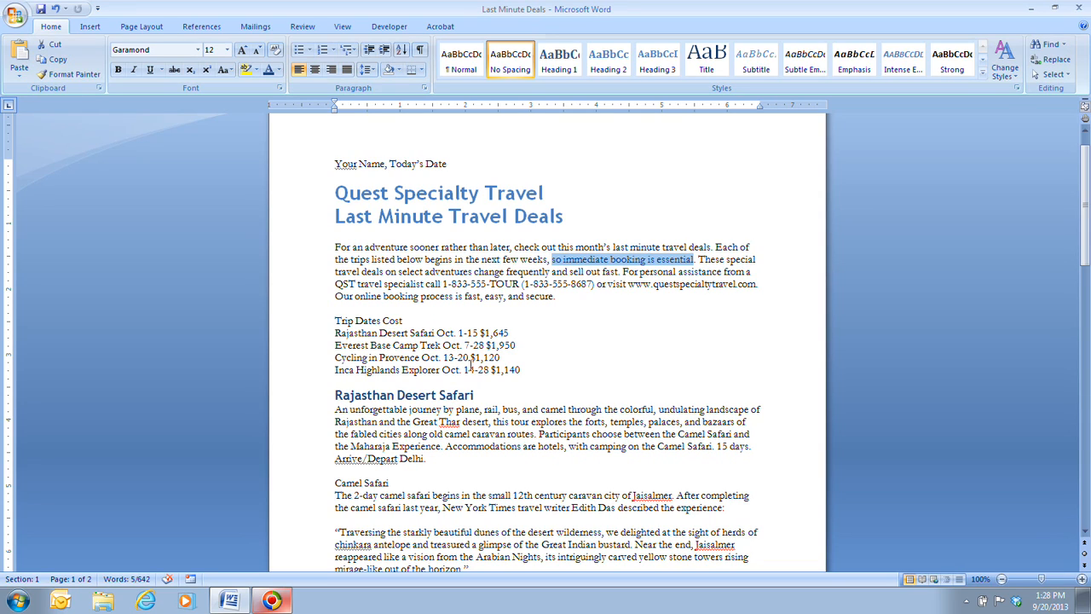
left_click(117, 71)
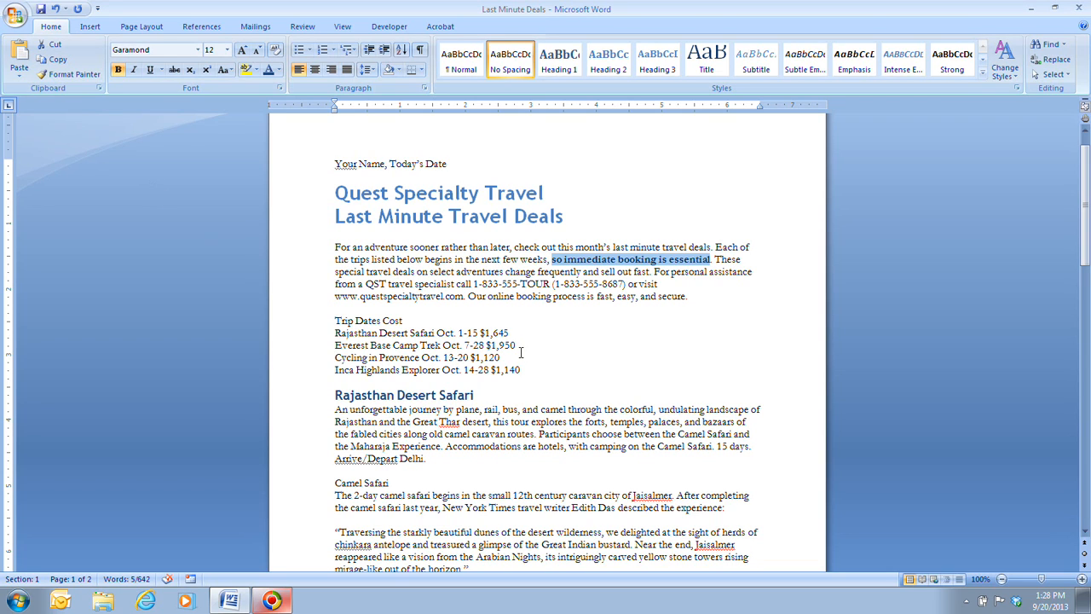
left_click(375, 258)
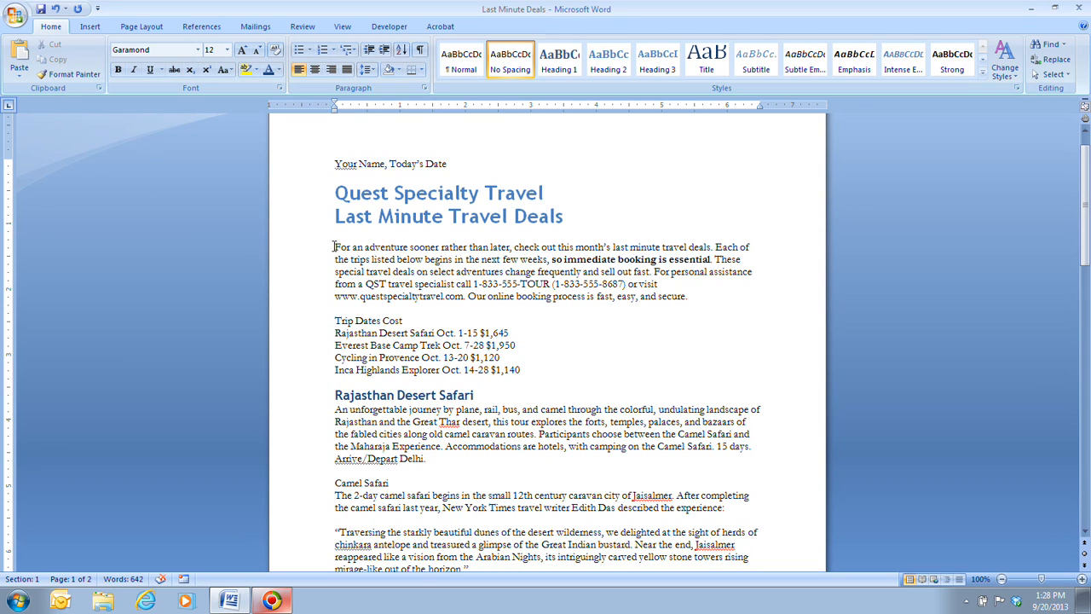
Italicize the whole introductory paragraph that starts with "For an adventure sooner rather than later"
left_click_drag(333, 246, 698, 309)
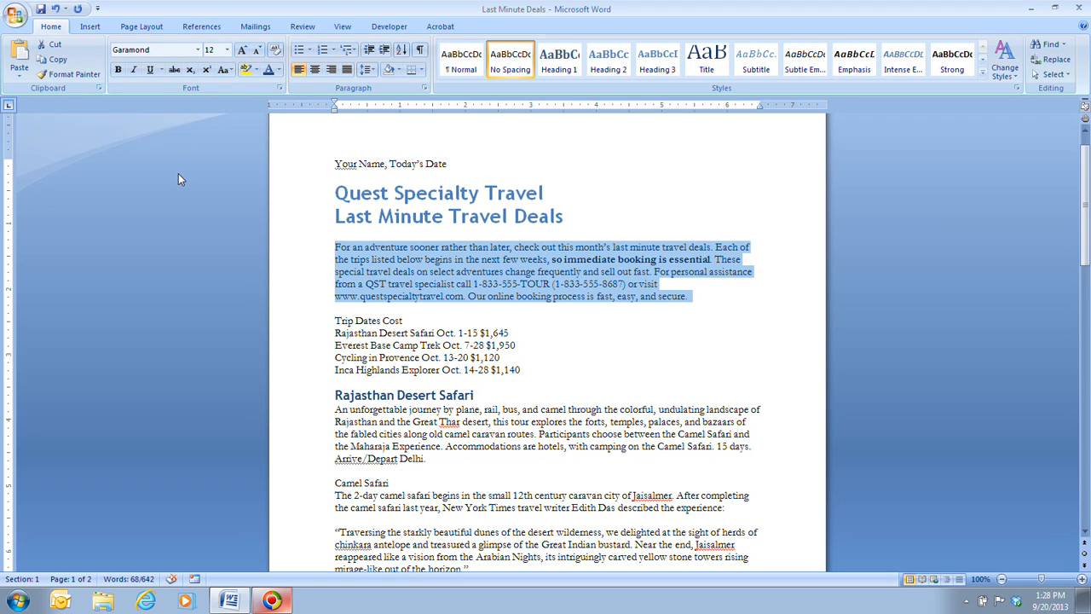
left_click(135, 71)
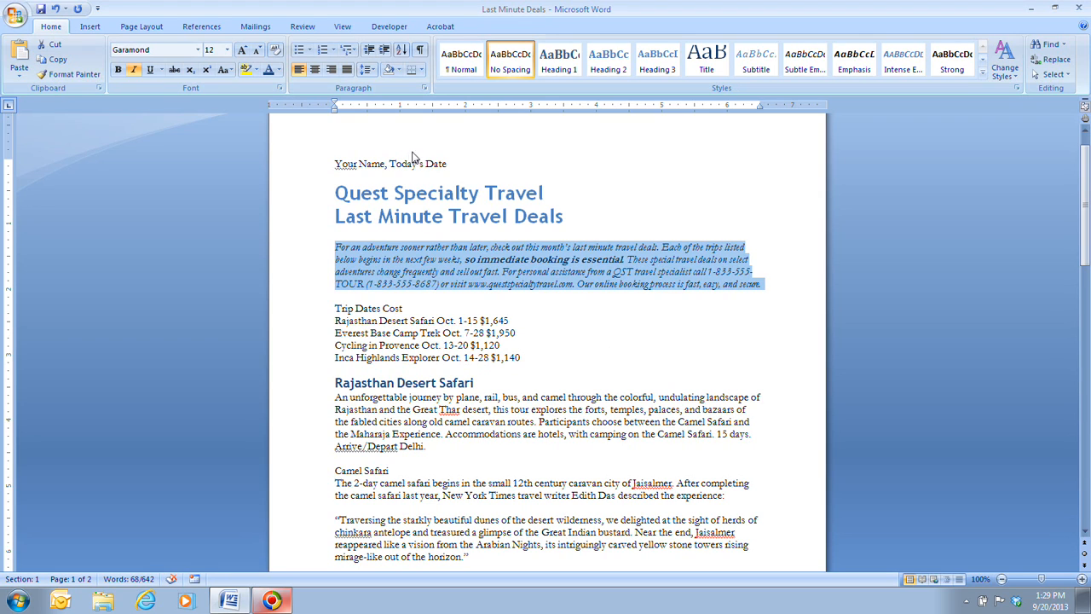
left_click(444, 216)
Set the font size of the "Last Minute Travel Deals" title line to 48 in the Font settings
left_click_drag(331, 217, 571, 217)
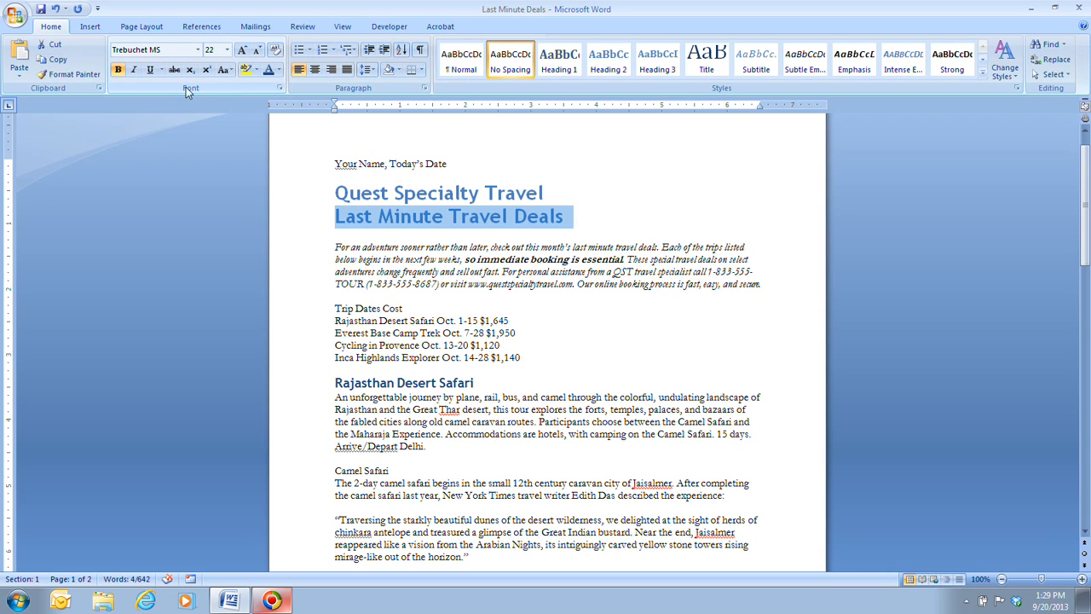
left_click(281, 92)
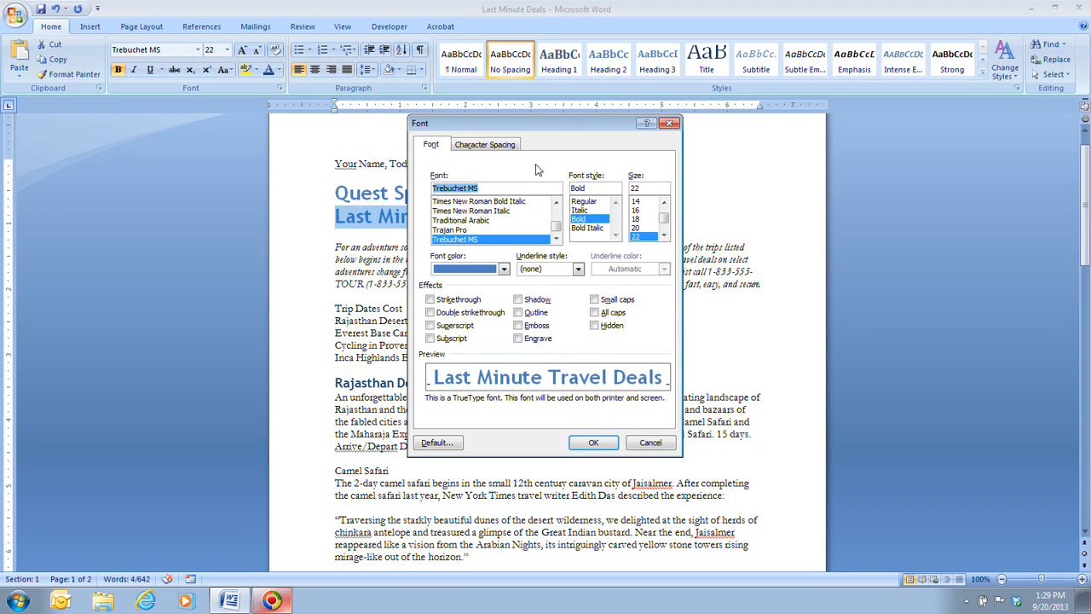
left_click(664, 236)
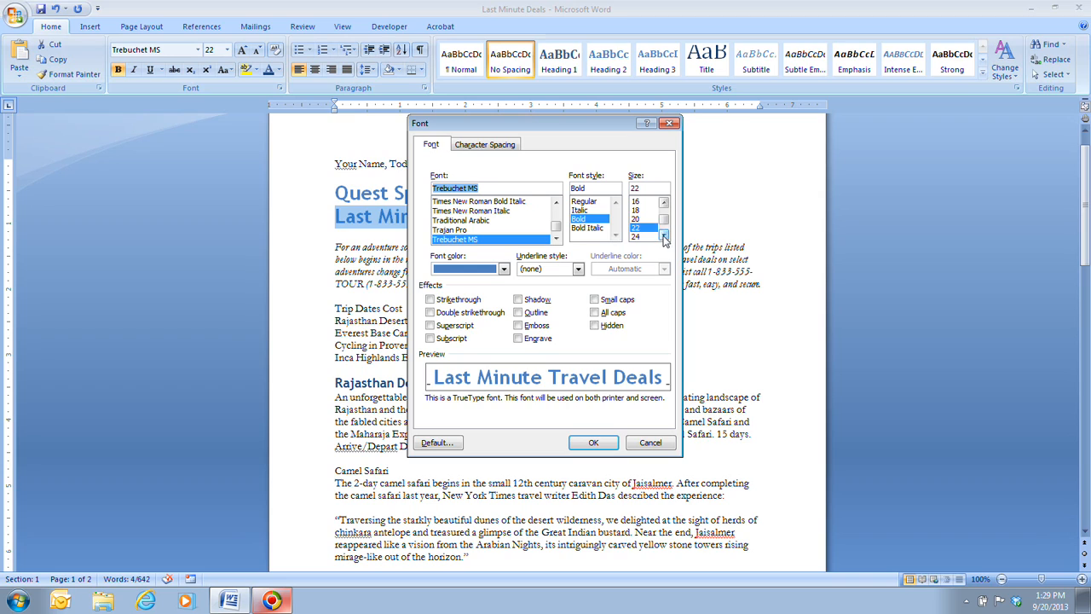
left_click(664, 236)
left_click(664, 236)
left_click(644, 228)
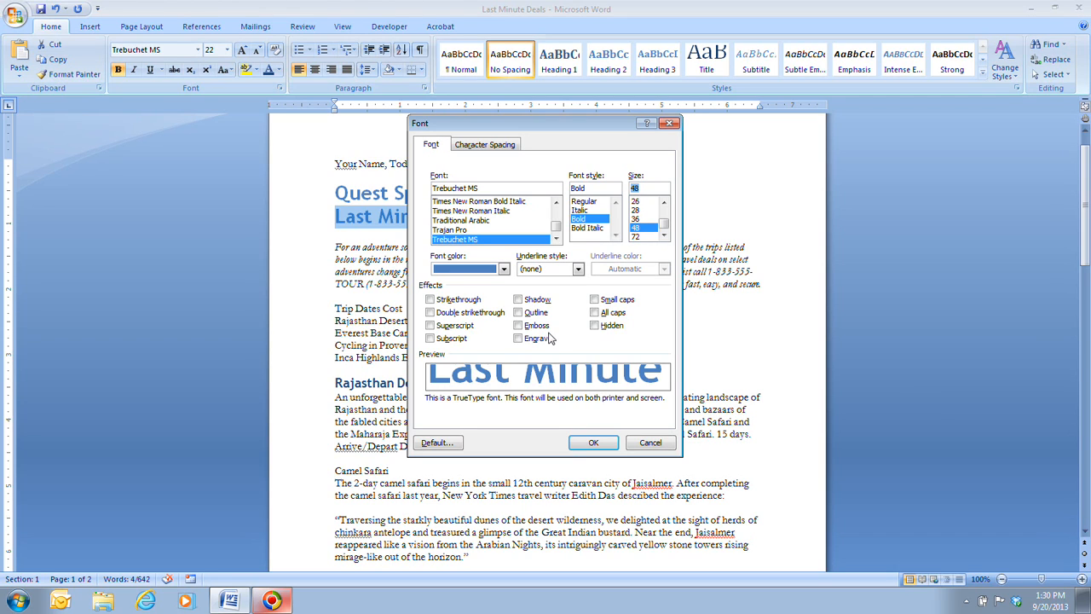
Give the "Last Minute Travel Deals" title the red theme font color and the Shadow effect, and apply the font settings
left_click(505, 270)
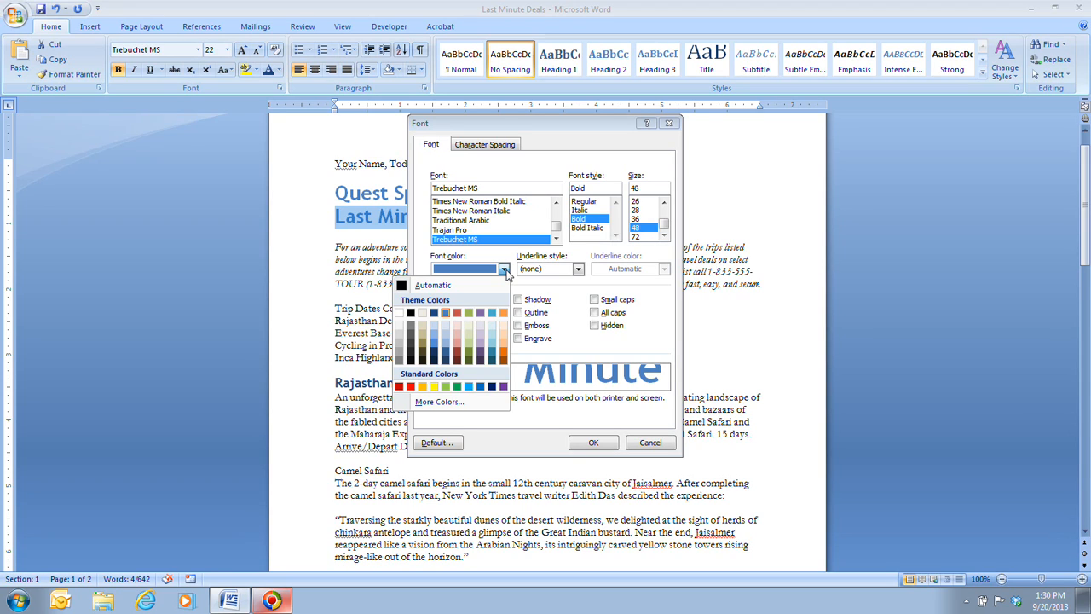
left_click(458, 314)
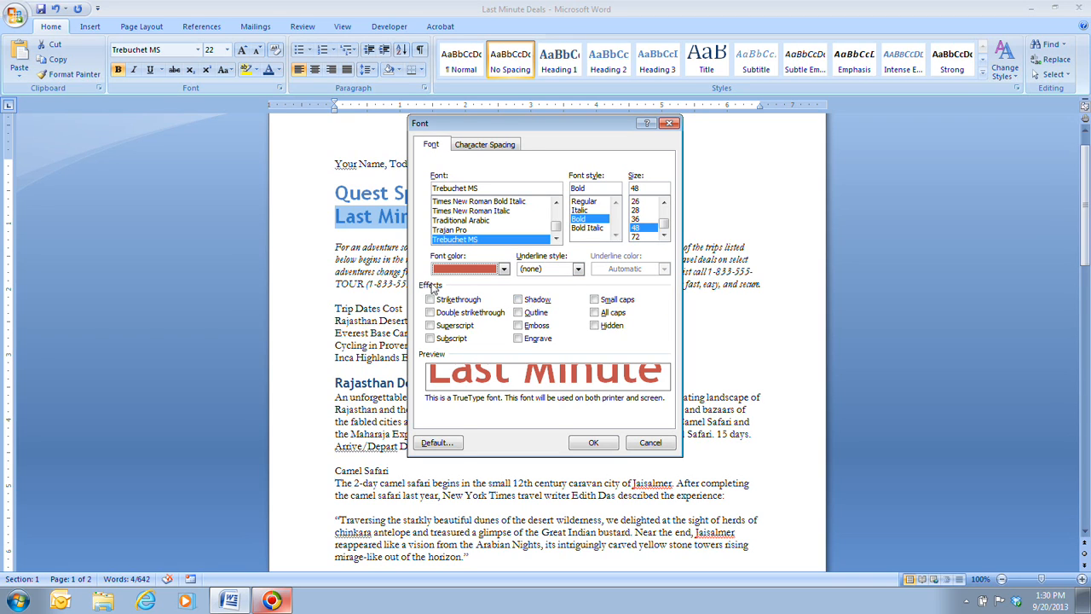
left_click(518, 300)
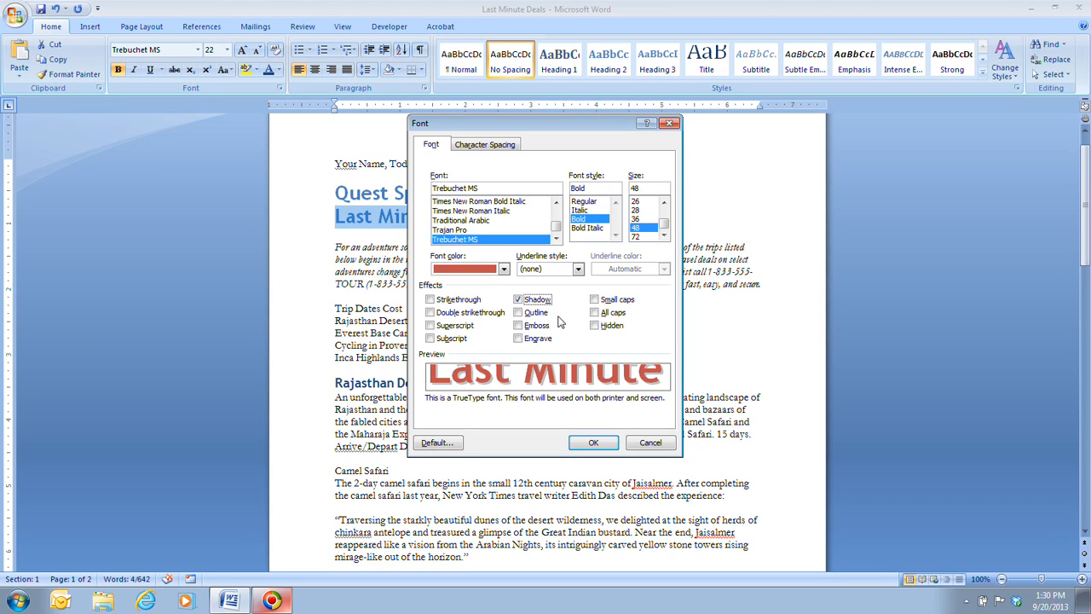
left_click(593, 443)
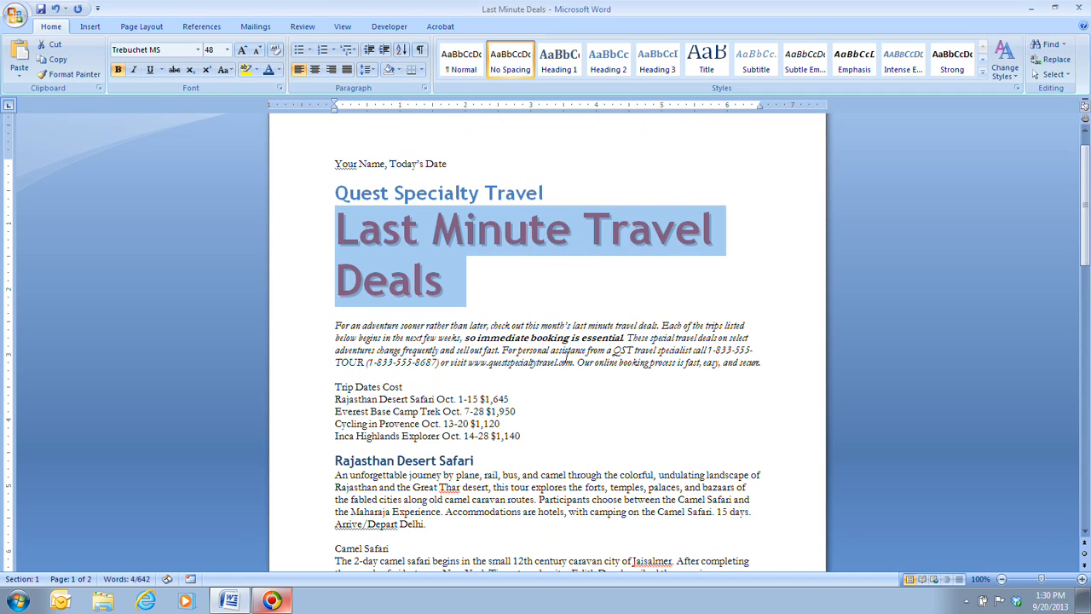
left_click(525, 296)
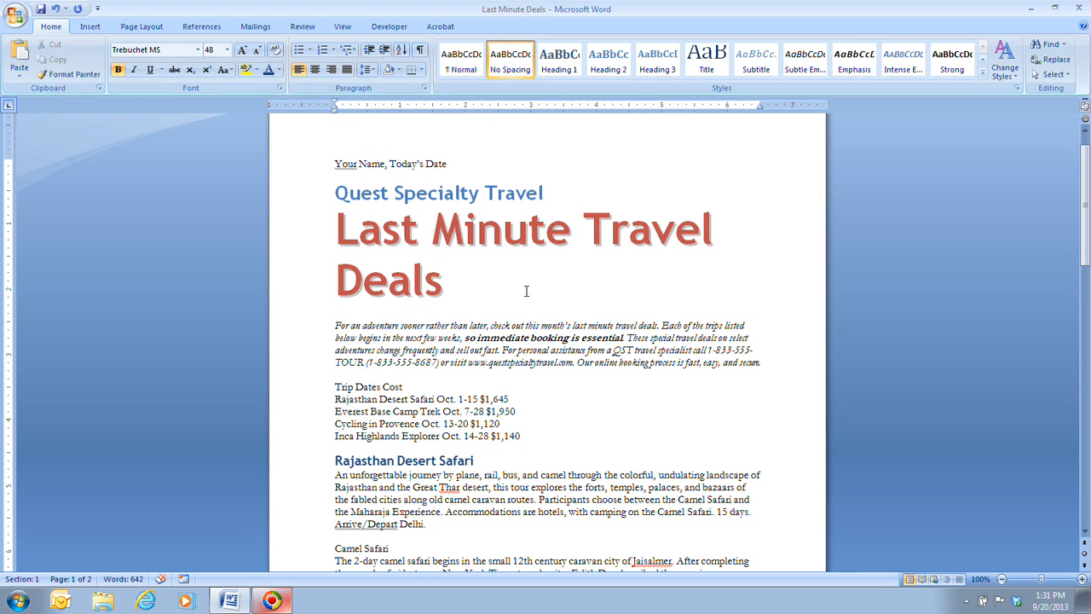
left_click(229, 73)
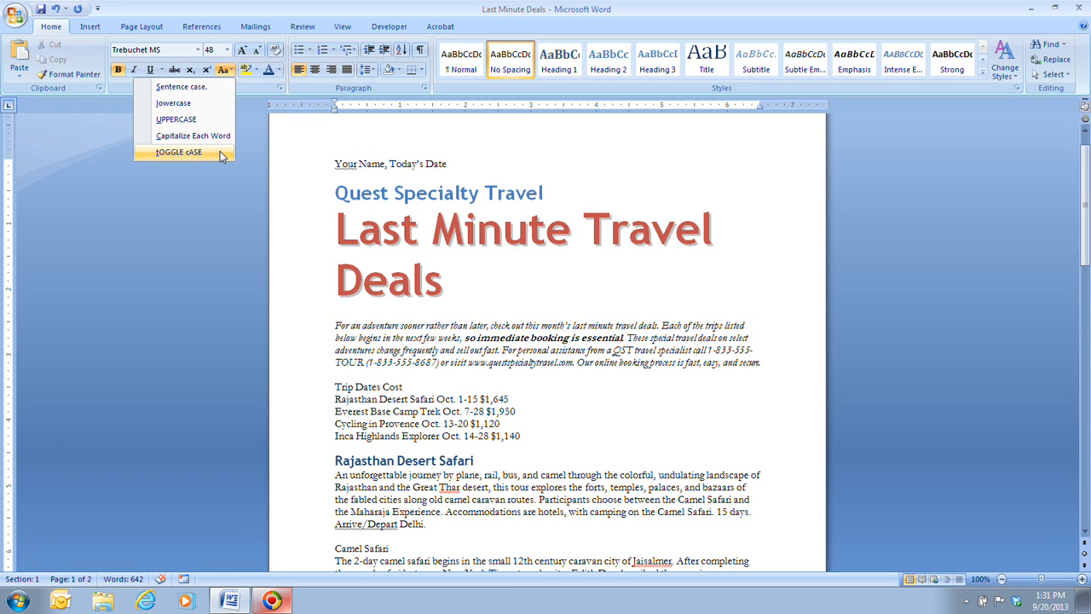
left_click(262, 257)
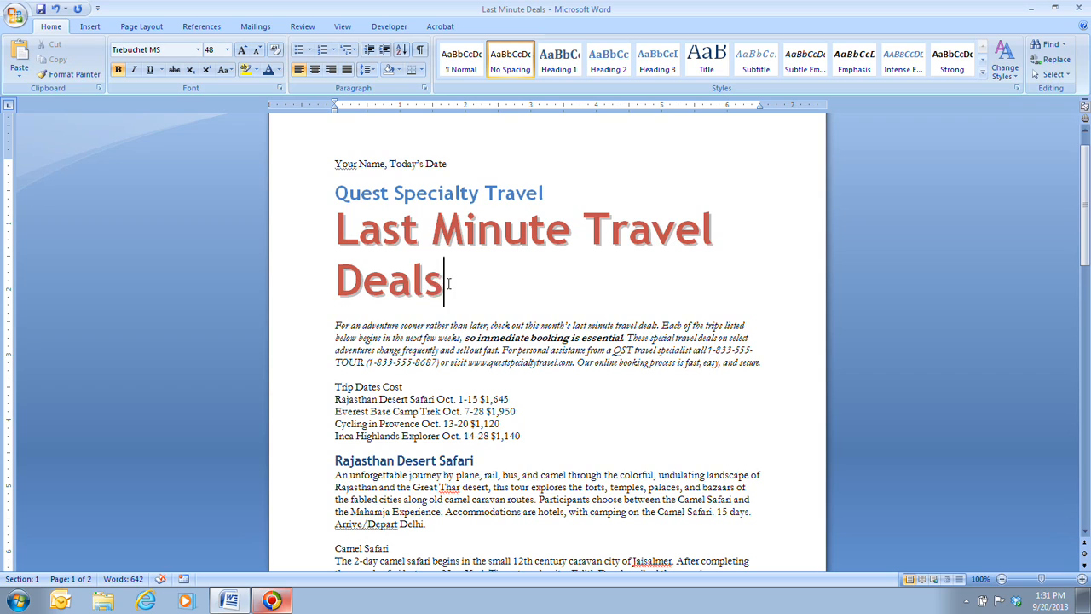
Scale the character width of the "Last Minute Travel Deals" title to 80%
left_click_drag(448, 281, 352, 233)
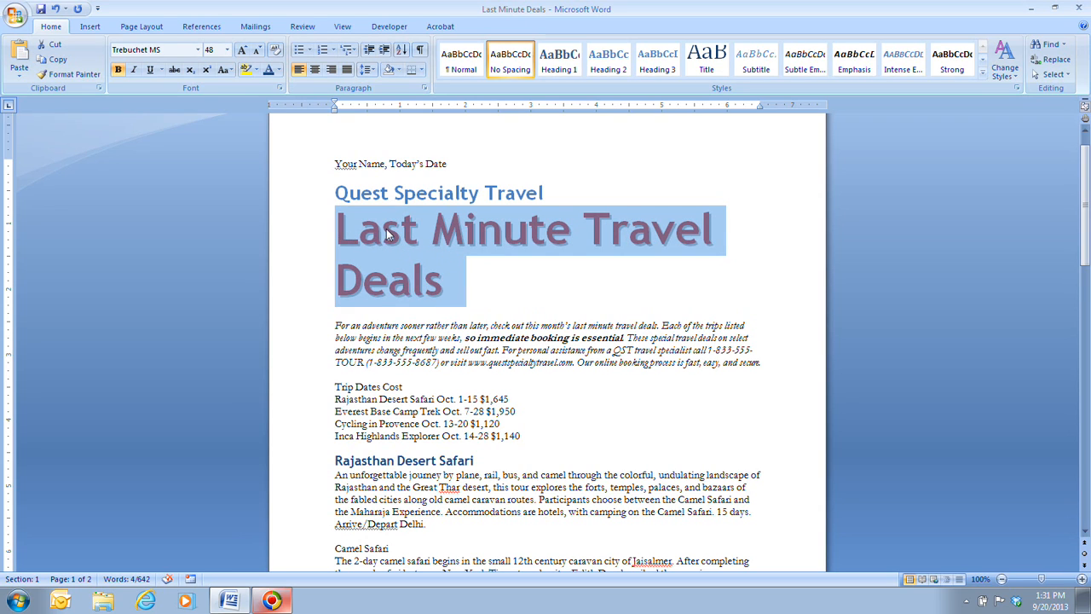
right_click(387, 232)
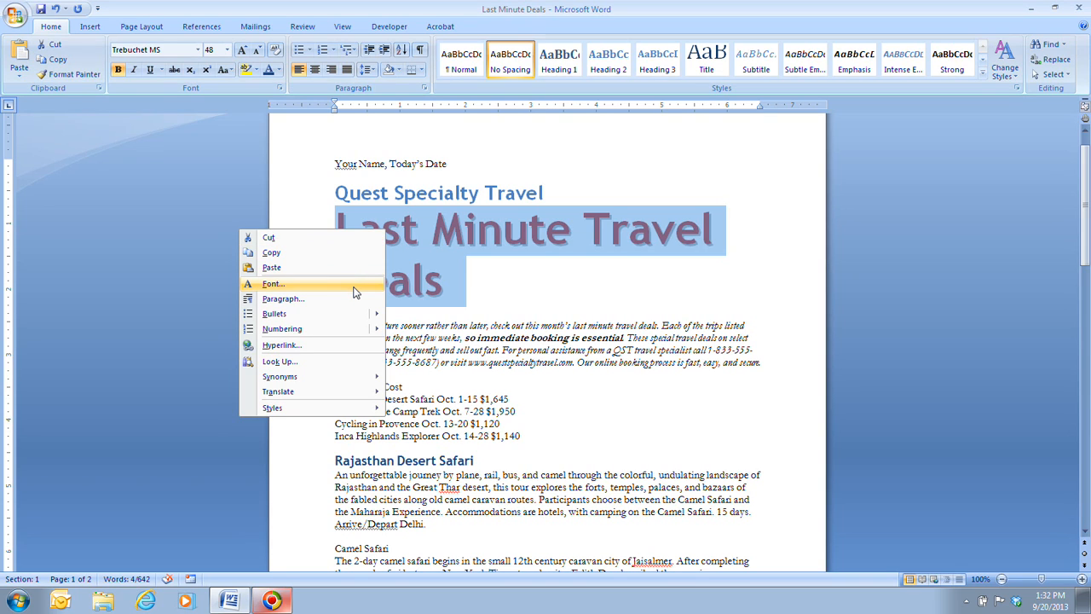
left_click(355, 292)
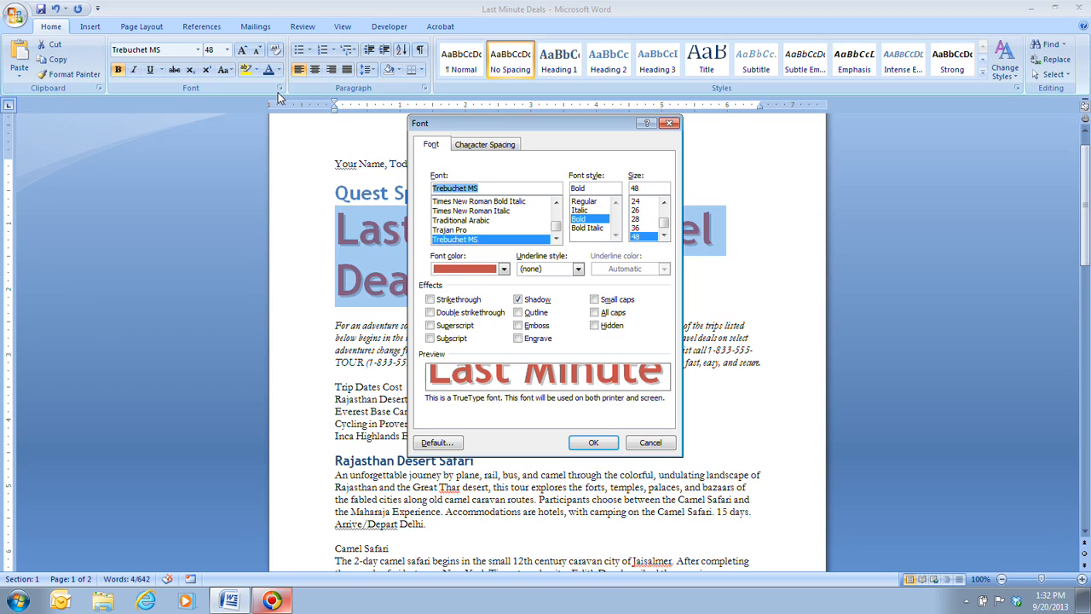
left_click(479, 150)
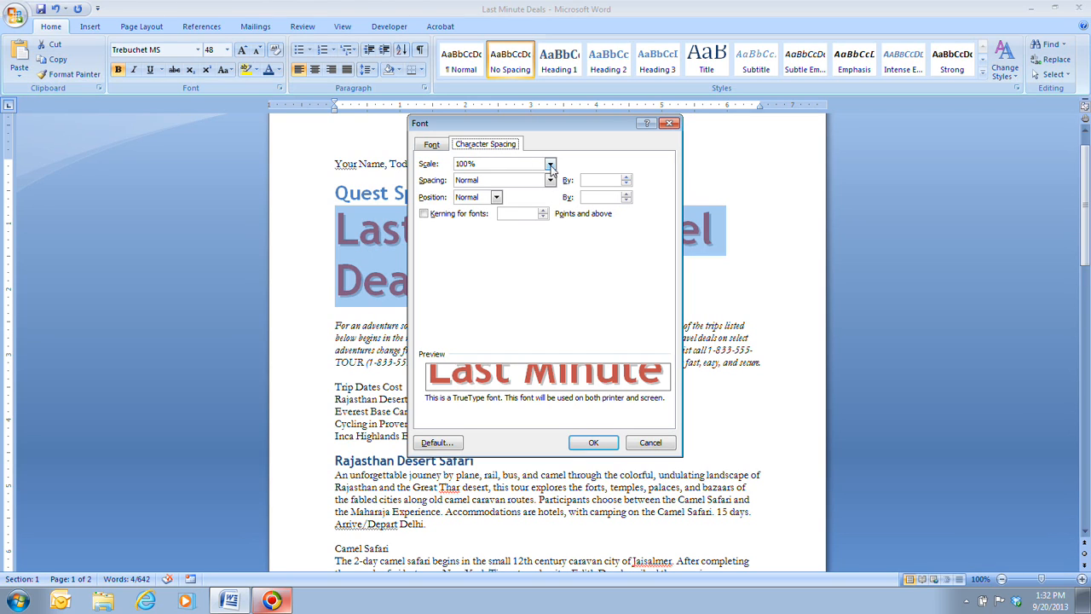
left_click(549, 164)
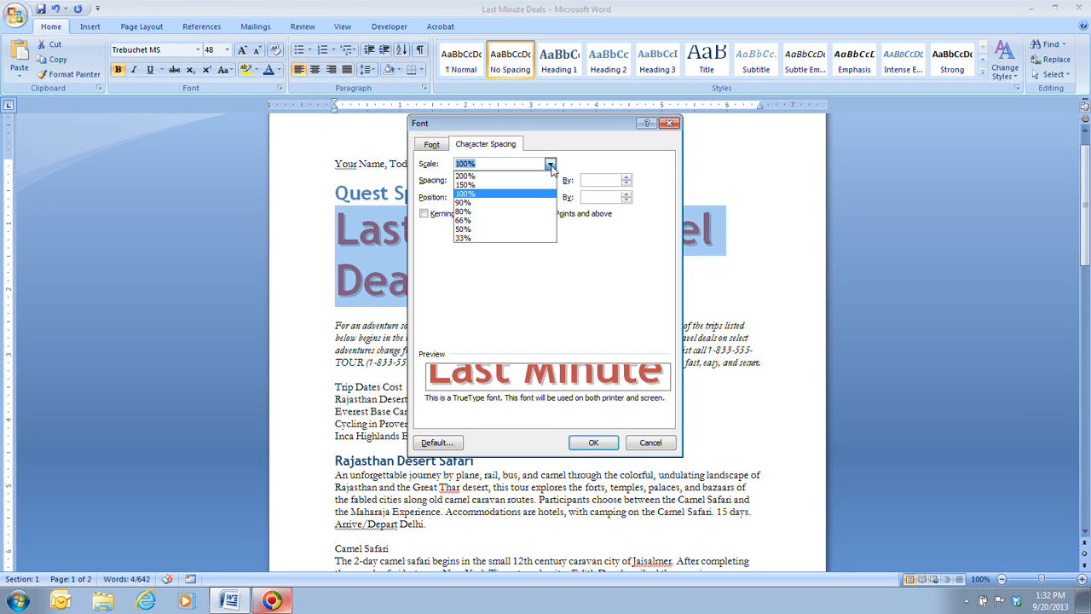
left_click(546, 213)
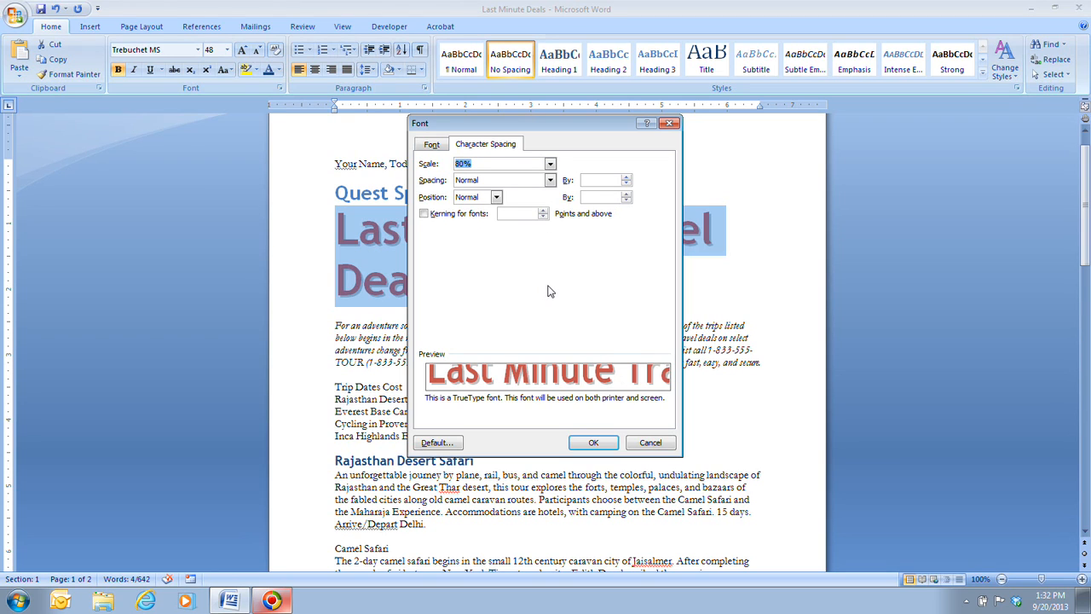
left_click(607, 445)
left_click(433, 275)
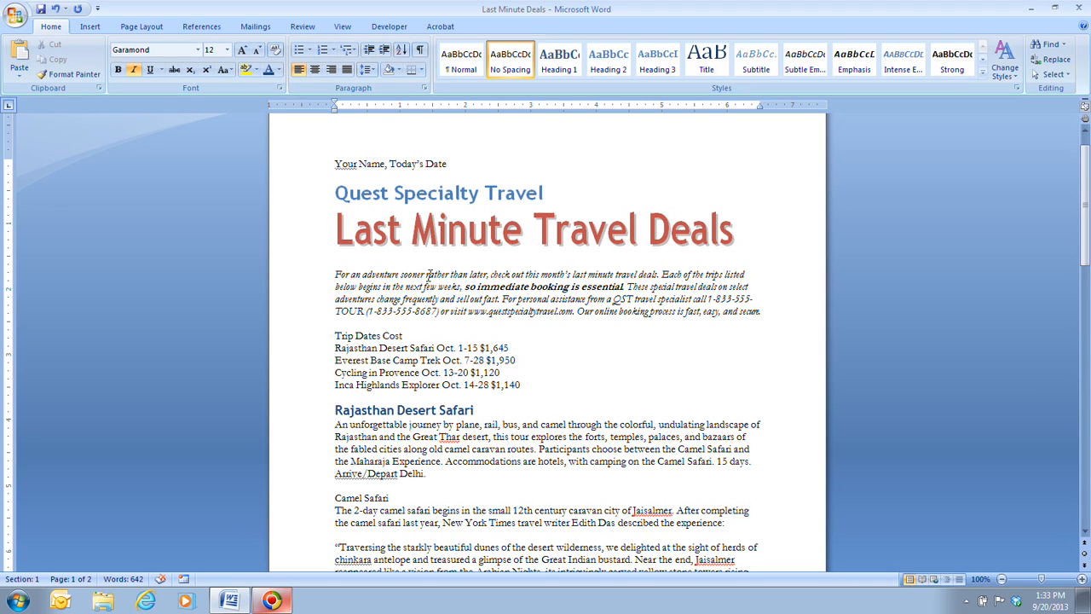
Change the font of the "Camel Safari" subheading to Trebuchet MS
scroll(431, 274, "down", 4)
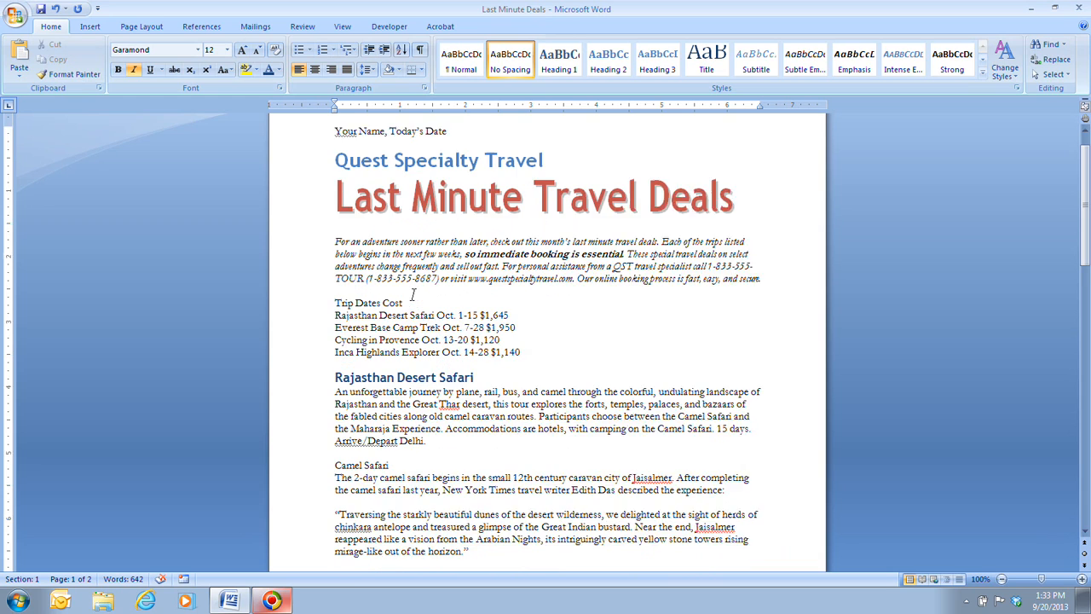
scroll(406, 273, "down", 1)
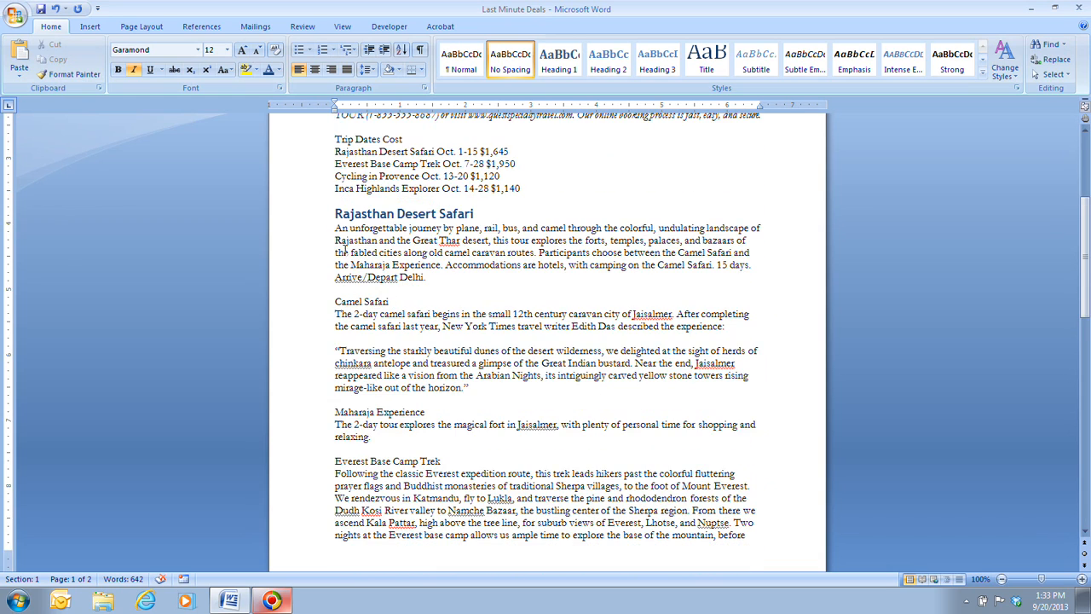
left_click_drag(335, 302, 387, 305)
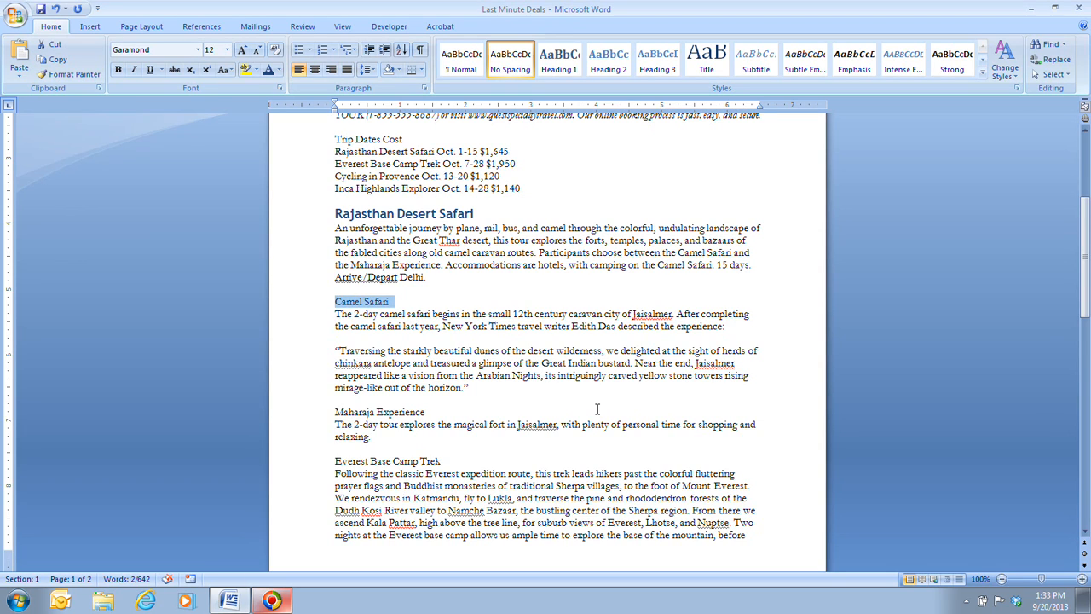
left_click(415, 307)
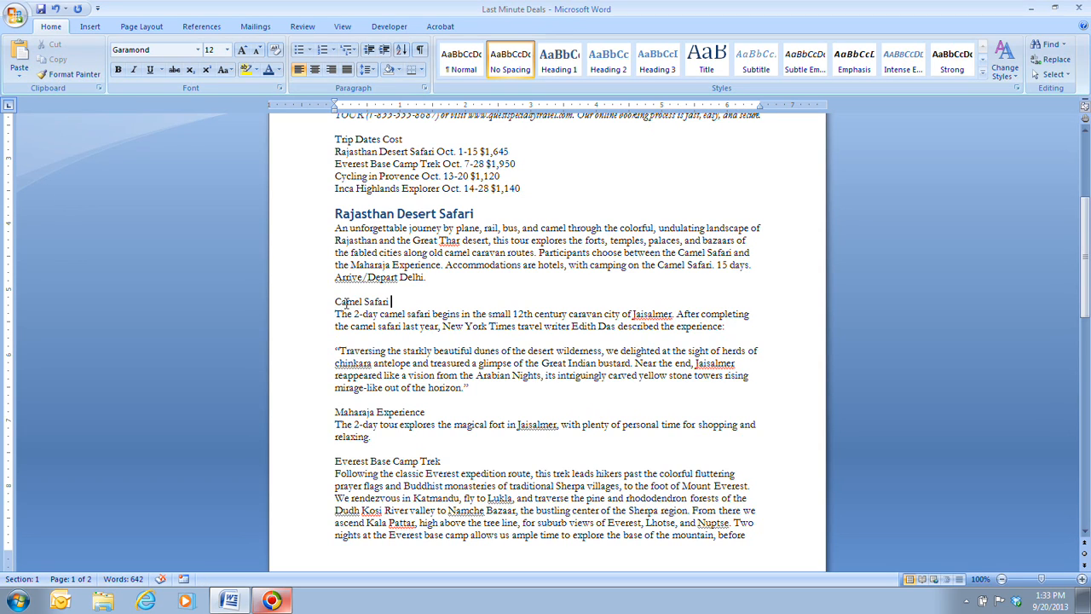
left_click_drag(335, 302, 392, 301)
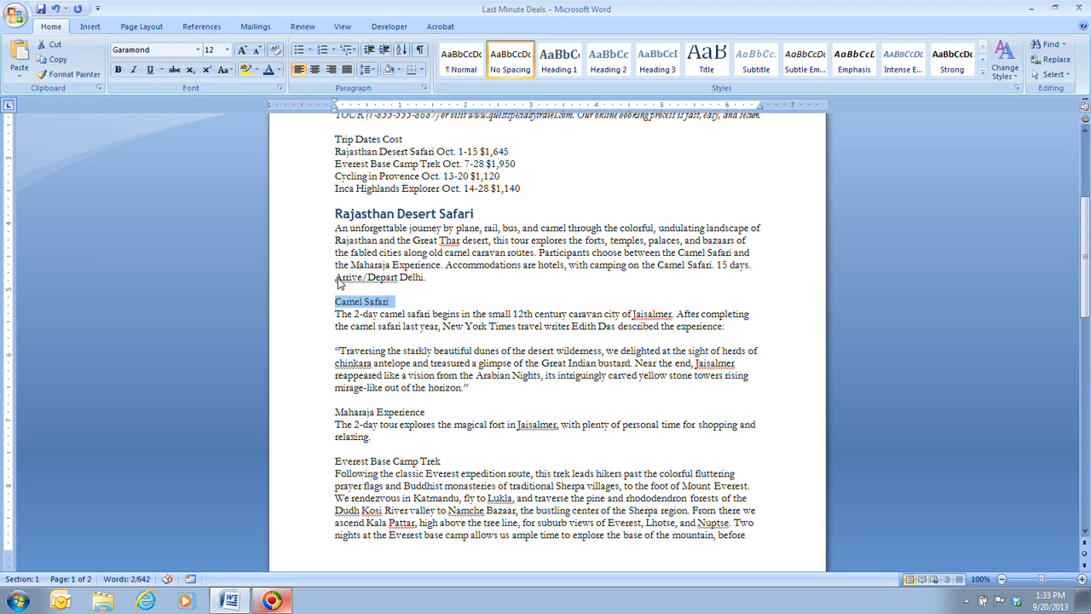
left_click(285, 267)
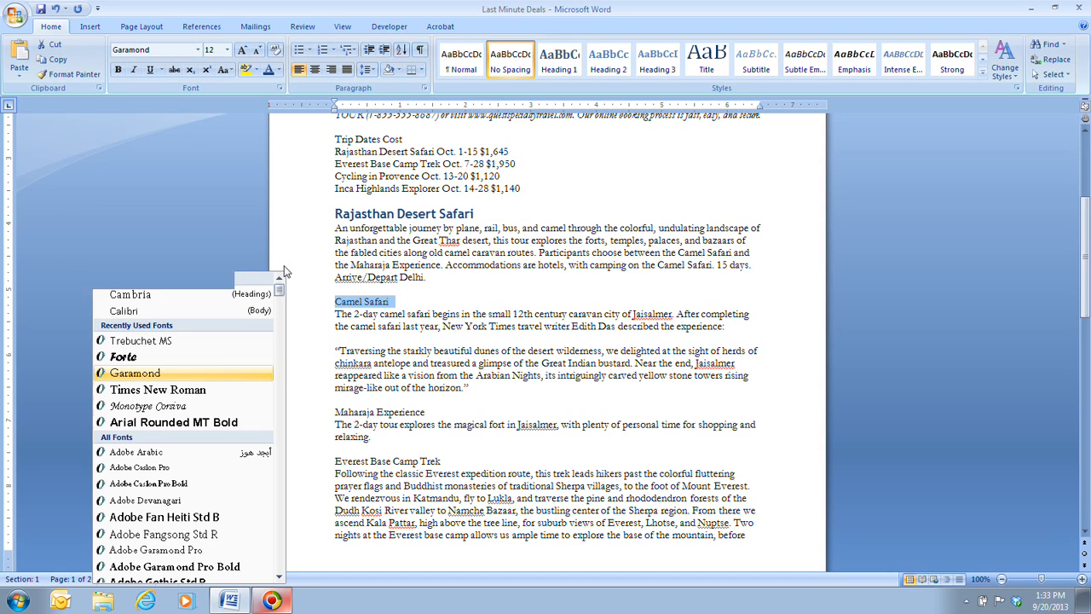
left_click(250, 341)
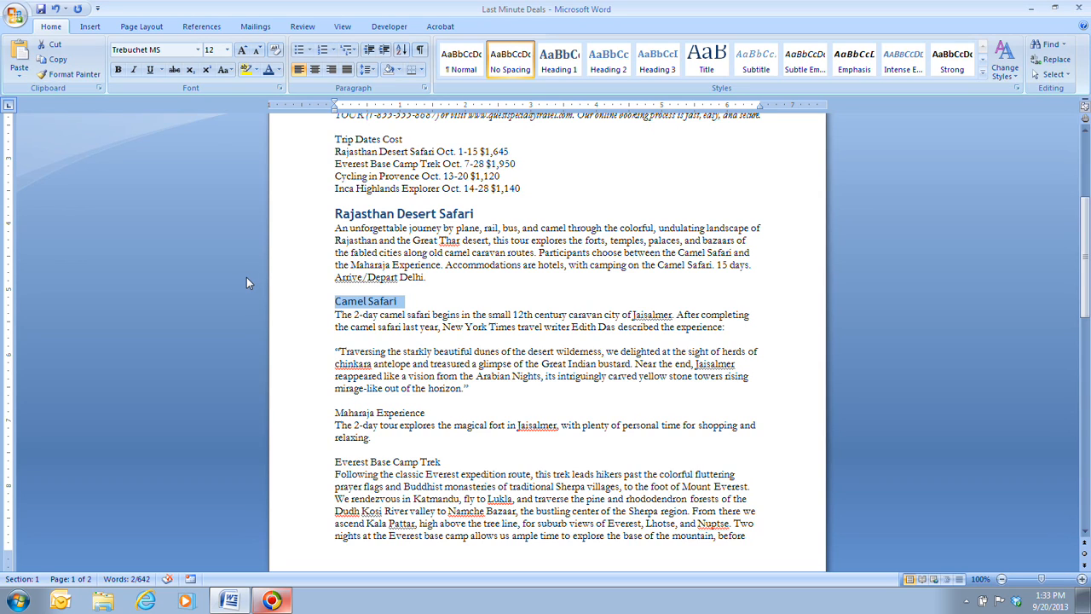
Make the "Camel Safari" subheading bold and italic, and color it with the red theme color
key("ctrl+b")
key("ctrl+i")
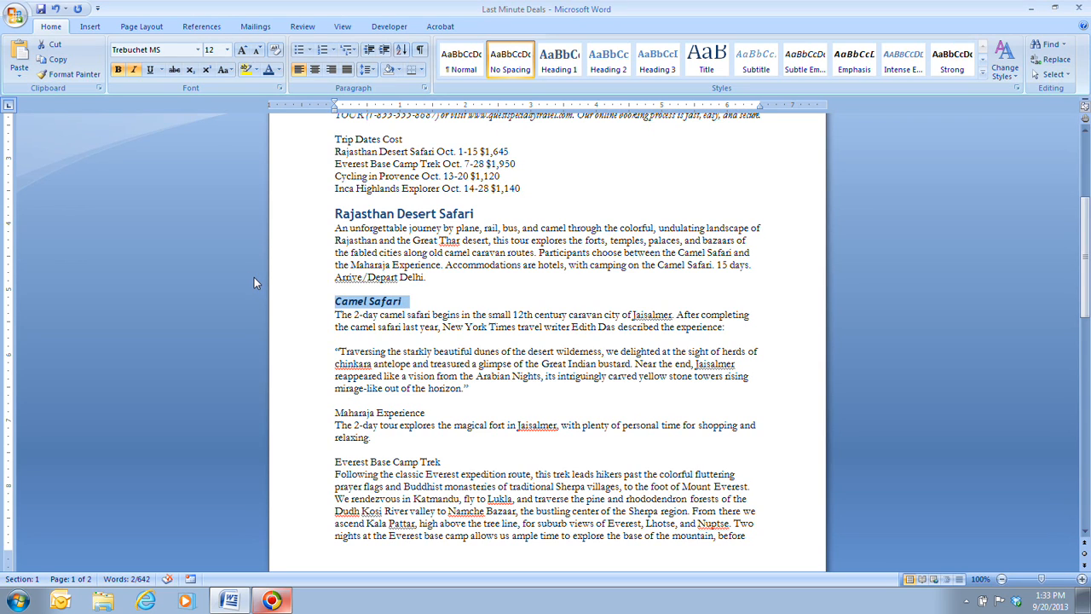
left_click(322, 284)
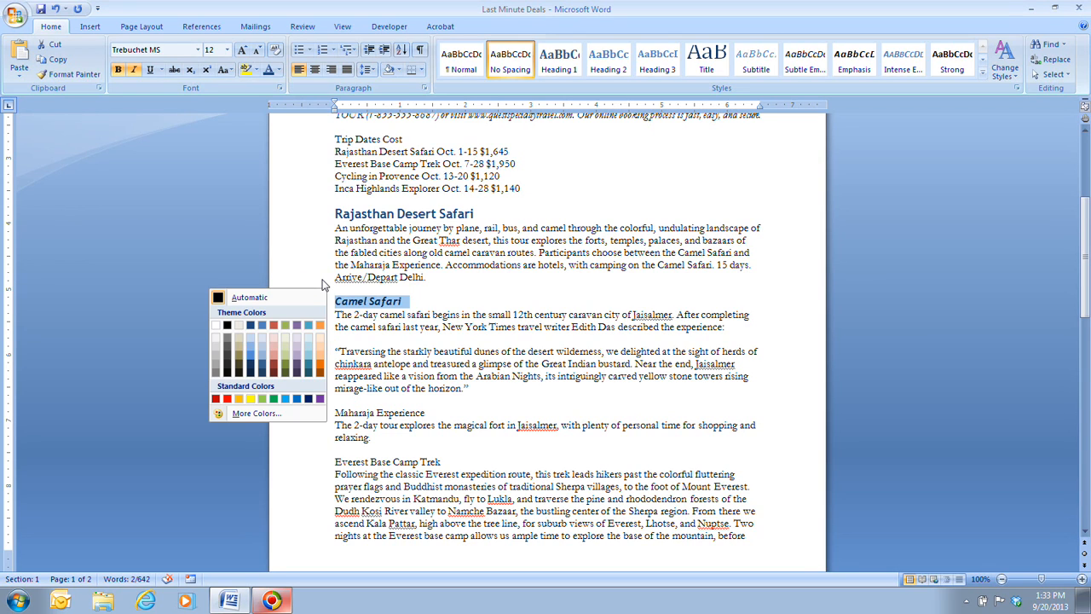
left_click(277, 326)
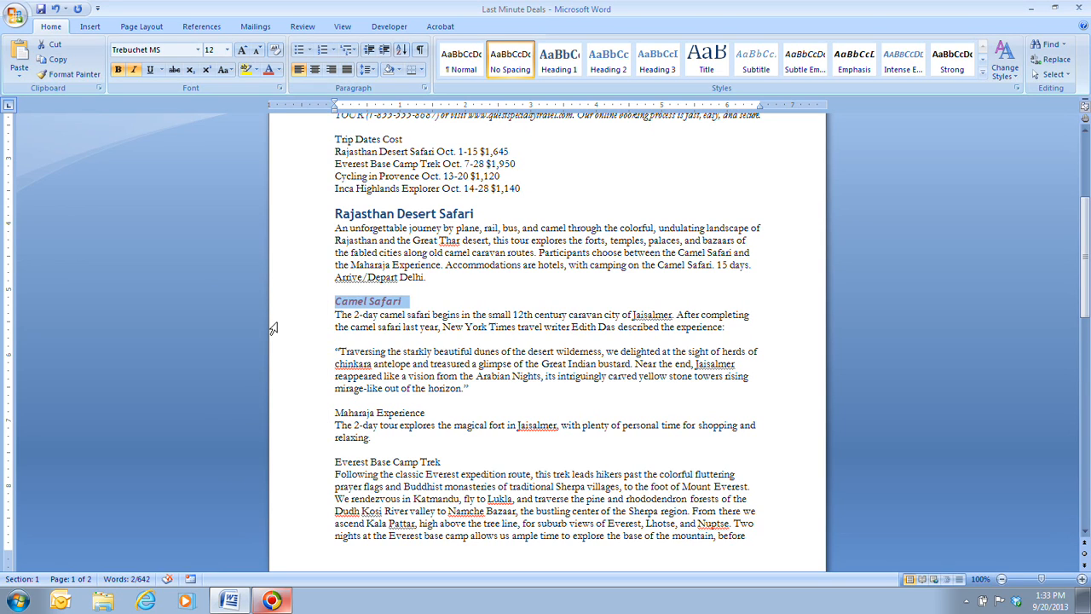
Copy the formatting of the "Camel Safari" subheading onto the "Maharaja Experience" line with Format Painter
left_click(437, 307)
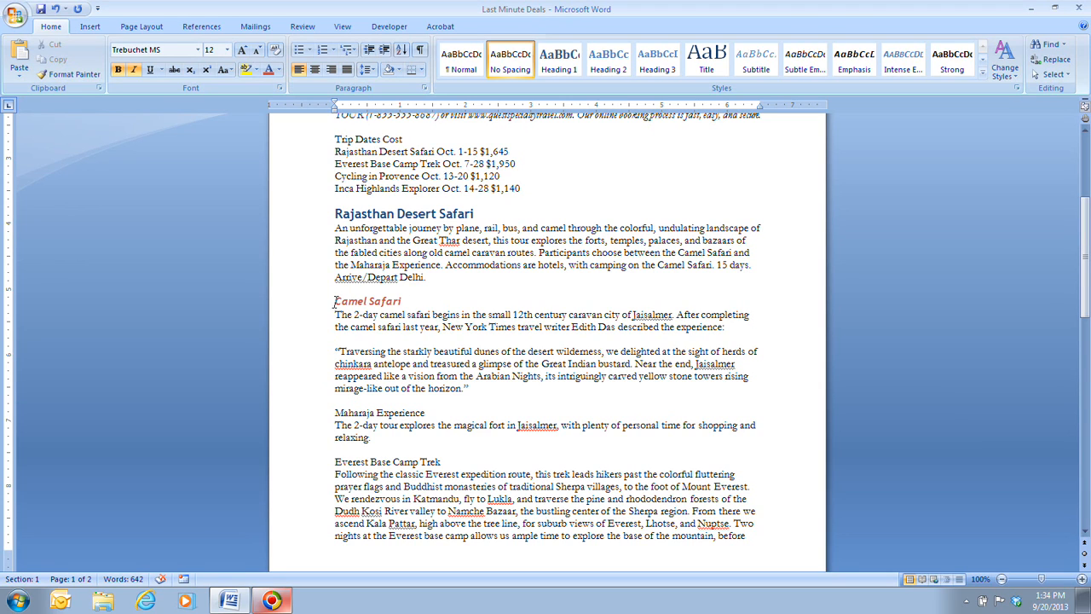
left_click_drag(336, 301, 410, 302)
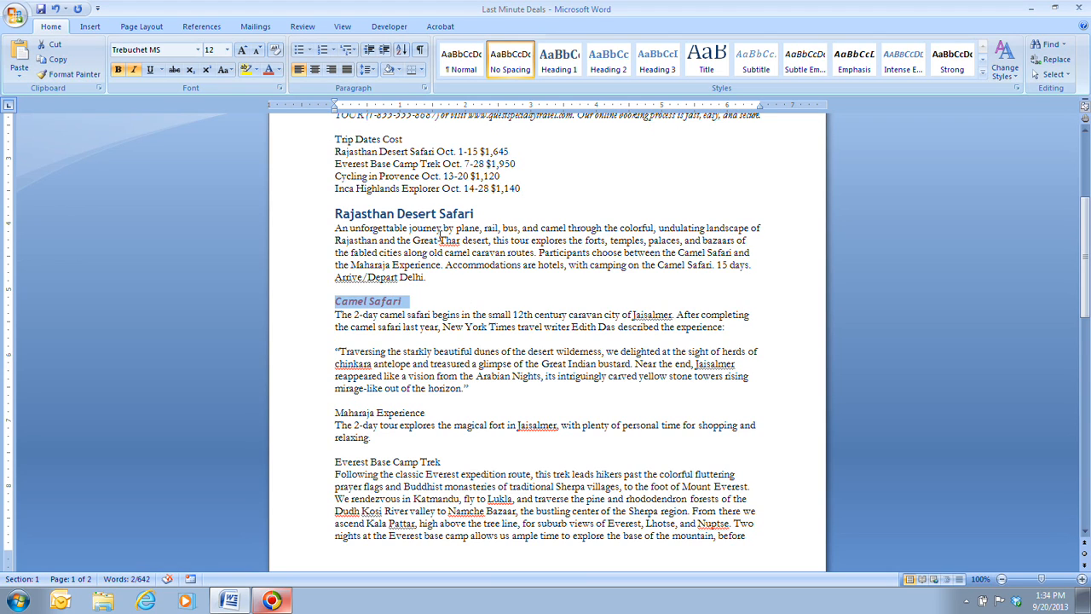
left_click(61, 76)
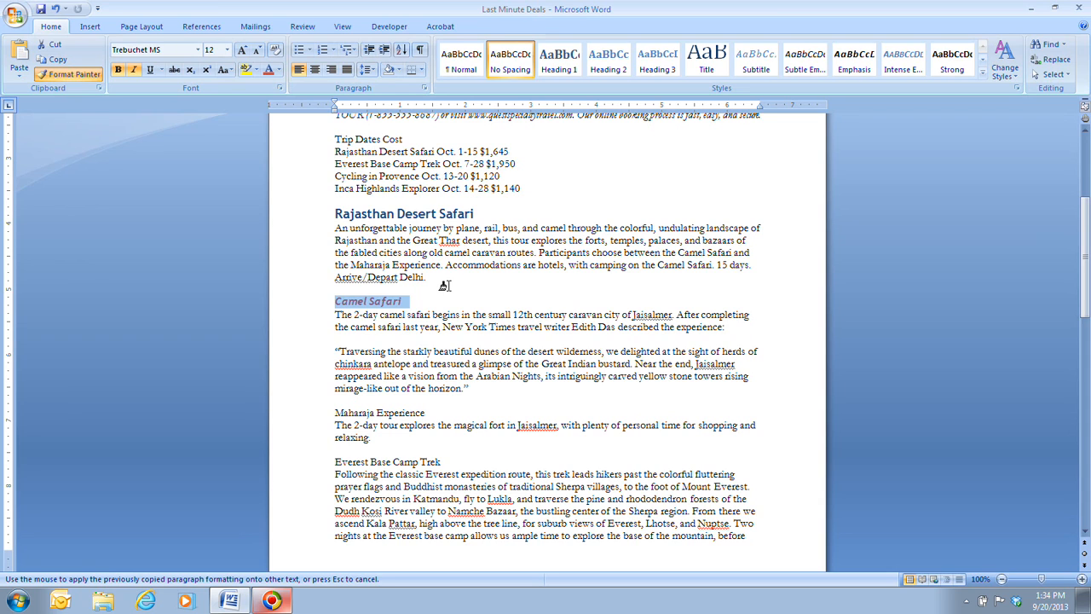
scroll(444, 285, "down", 2)
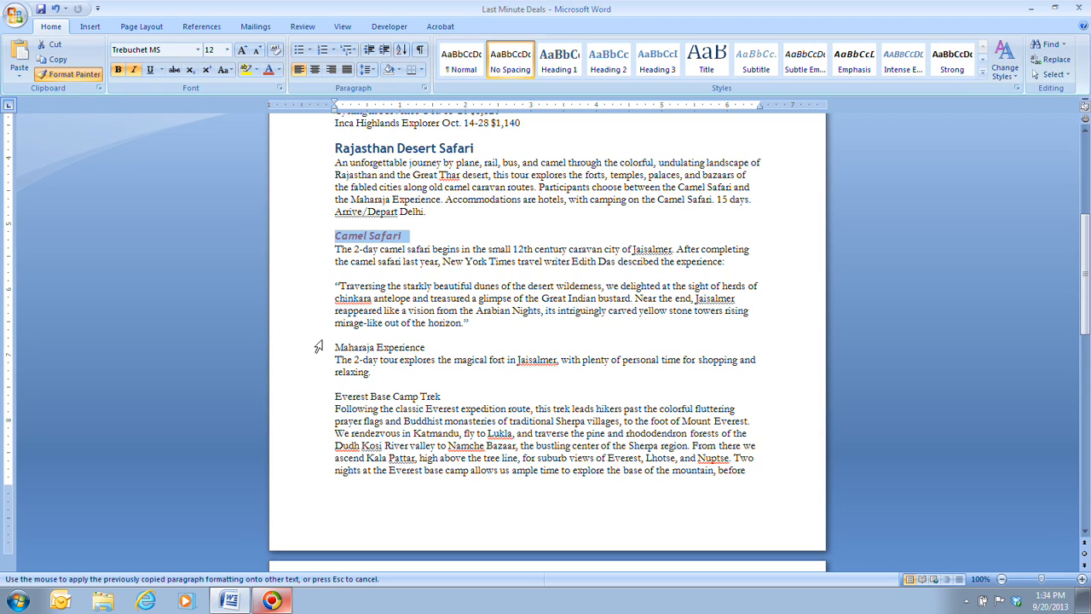
left_click_drag(337, 345, 398, 347)
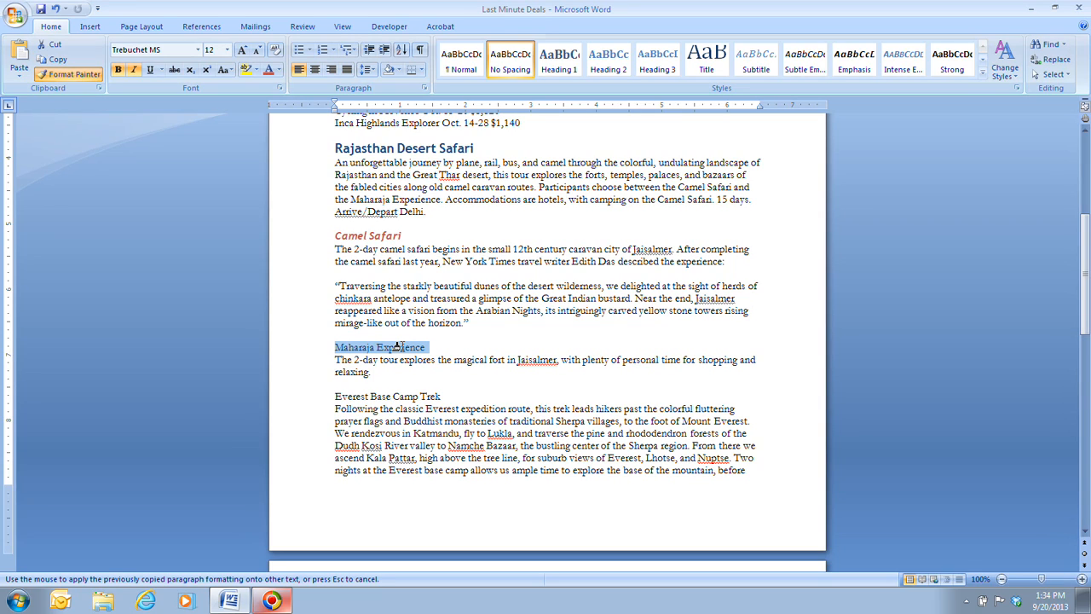
left_click_drag(397, 347, 397, 346)
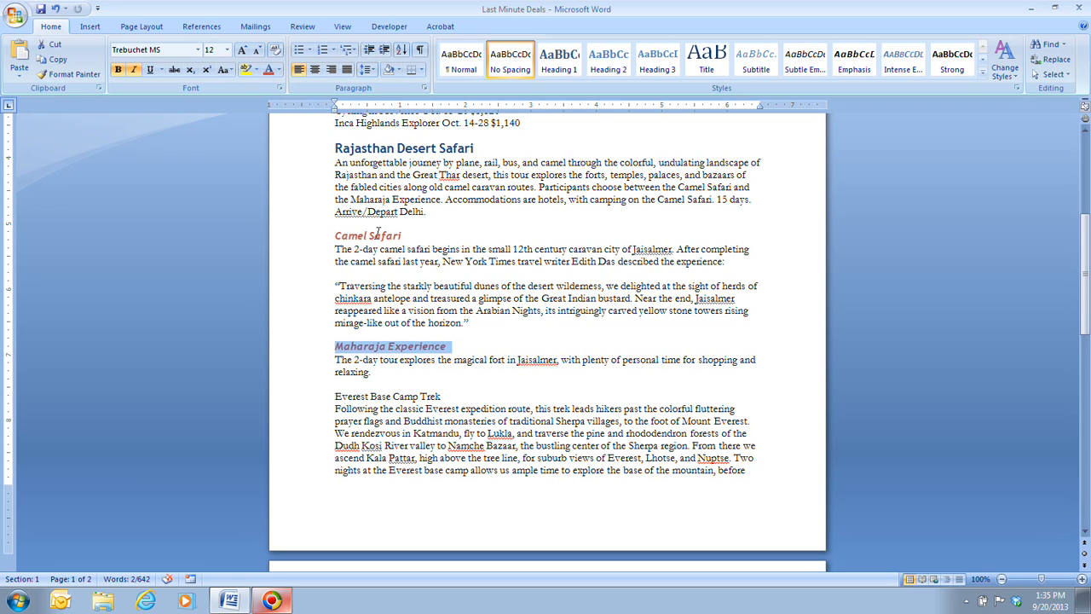
Pick up the "Rajasthan Desert Safari" heading's formatting with Format Painter for repeated use and apply it to the "Everest Base Camp Trek" line
scroll(377, 230, "up", 2)
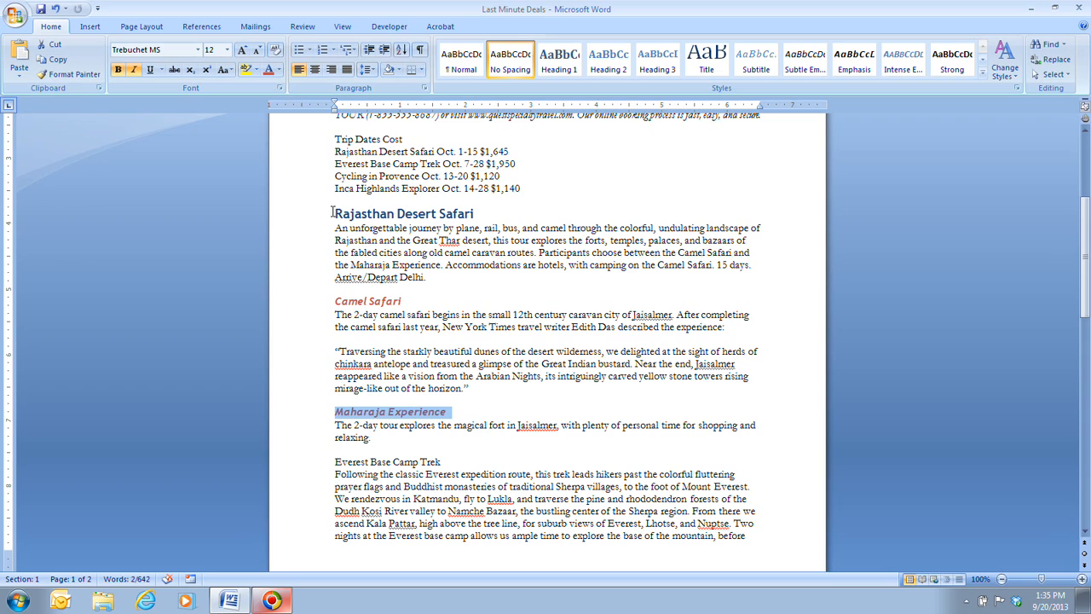
left_click_drag(333, 213, 474, 214)
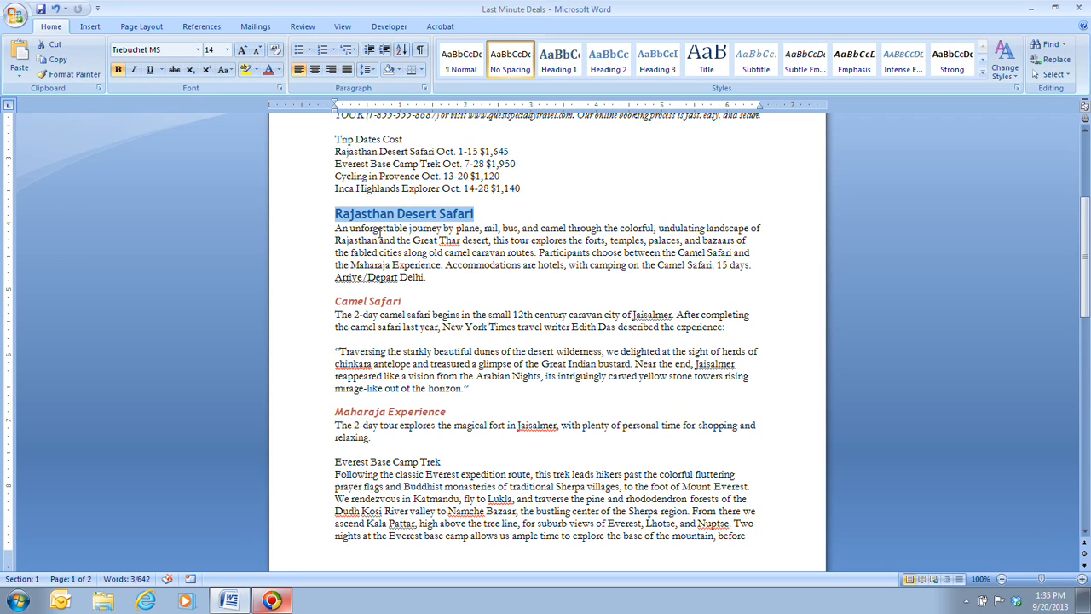
left_click(74, 76)
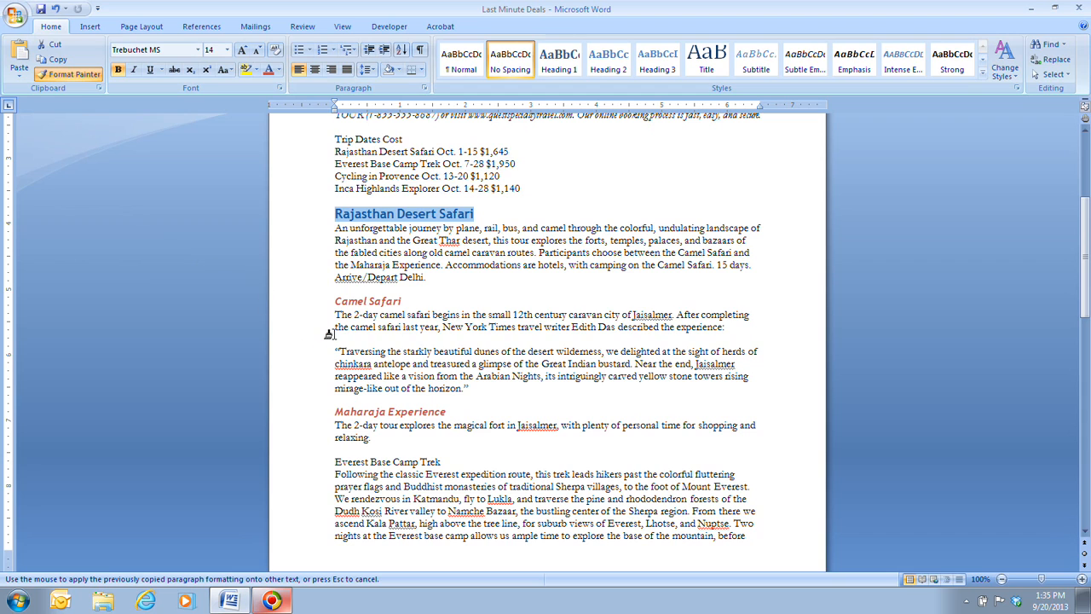
scroll(408, 347, "down", 3)
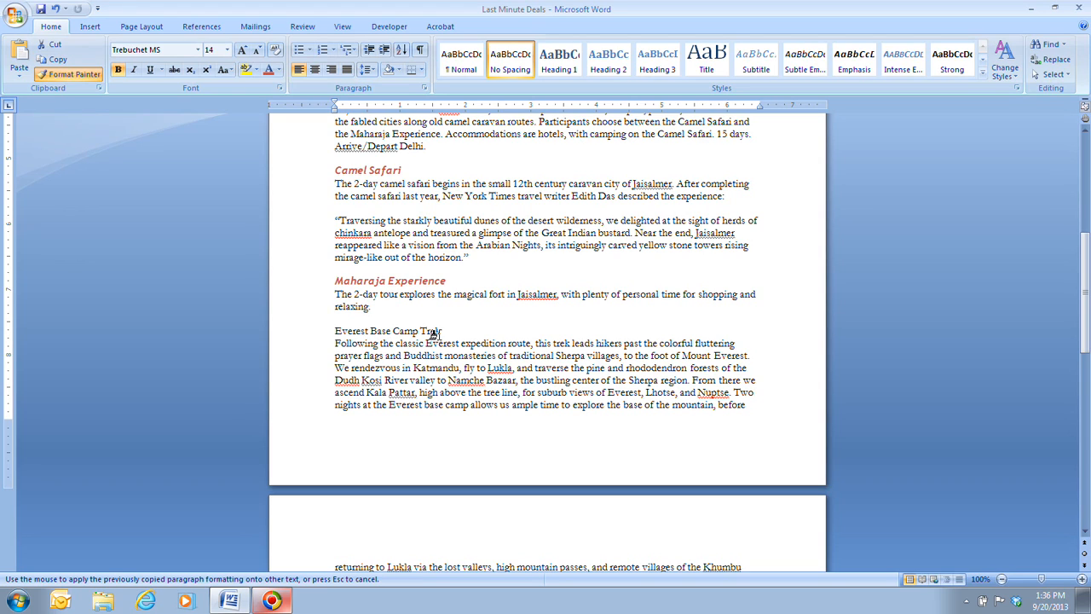
mouse_move(443, 331)
left_mouse_down()
mouse_move(343, 333)
mouse_move(357, 337)
left_mouse_up()
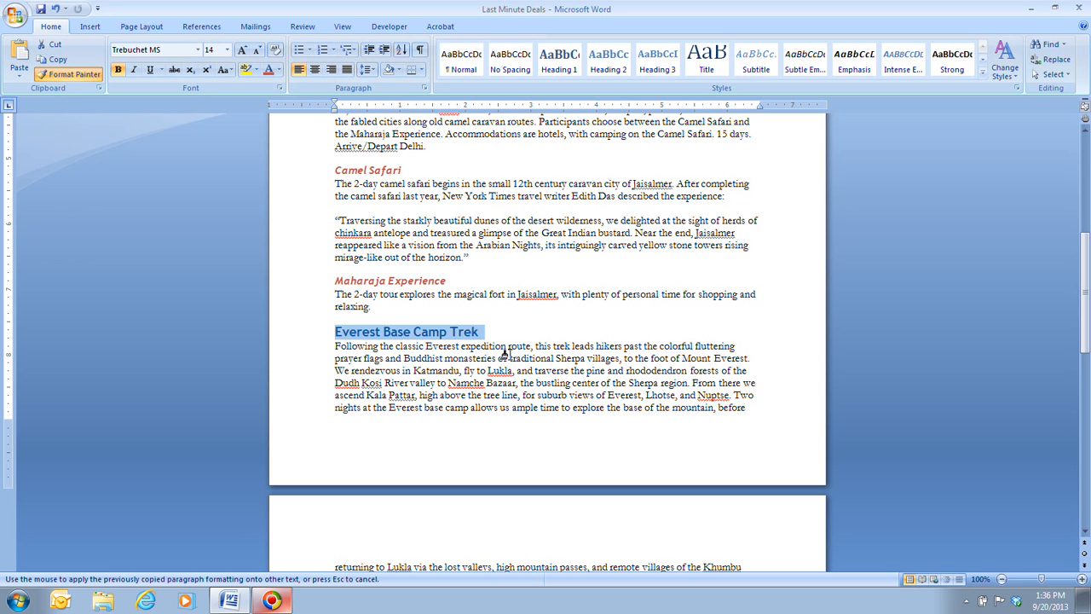
Apply the copied heading formatting to the "Cycling in Provence" and "Inca Highlands Explorer" lines, and turn Format Painter off
scroll(504, 354, "down", 5)
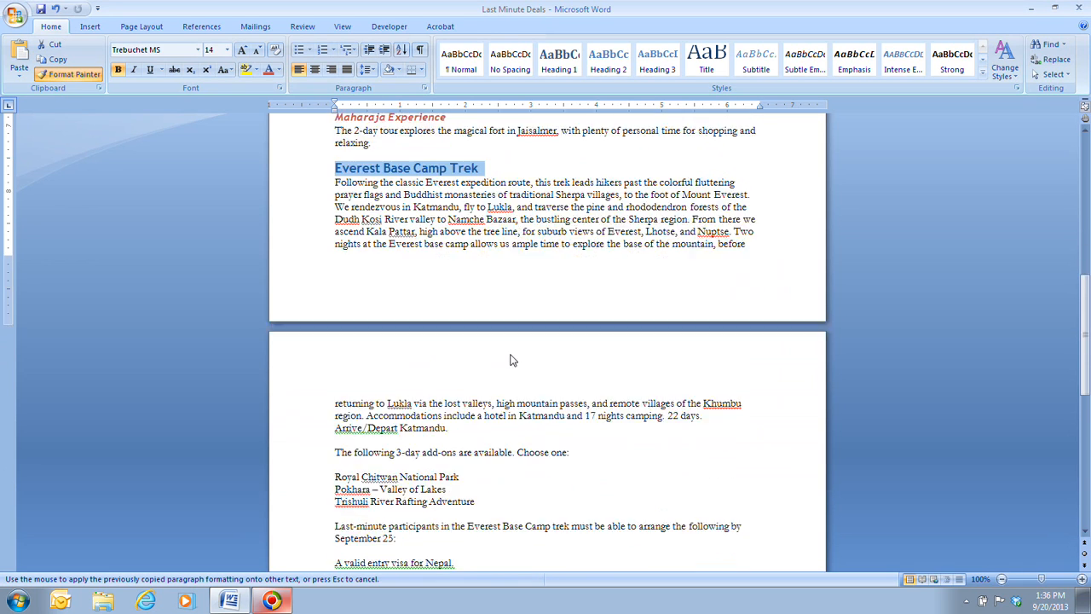
scroll(504, 354, "down", 2)
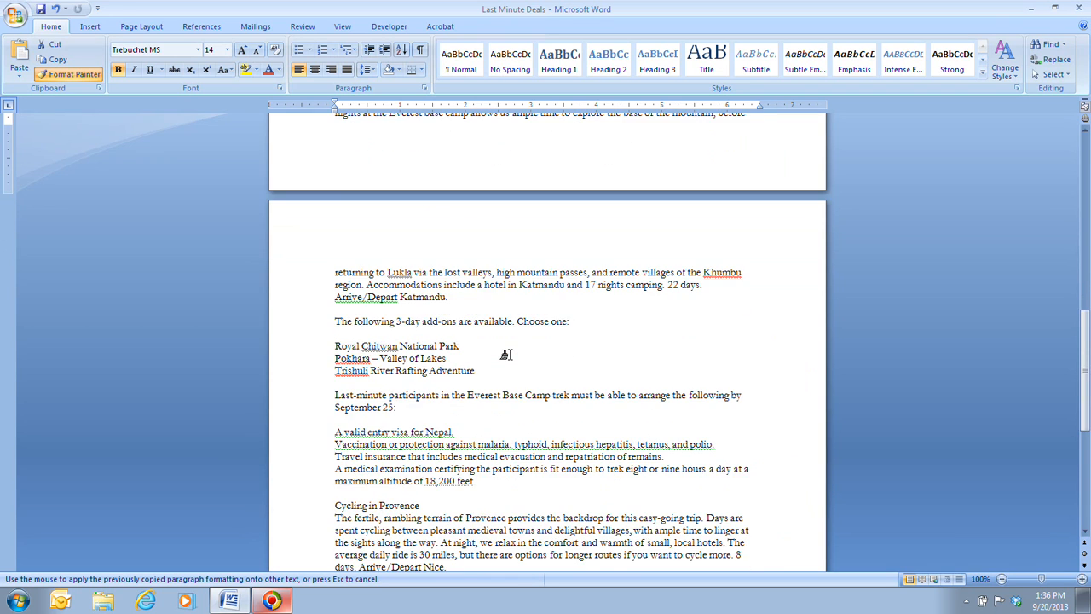
scroll(504, 353, "down", 4)
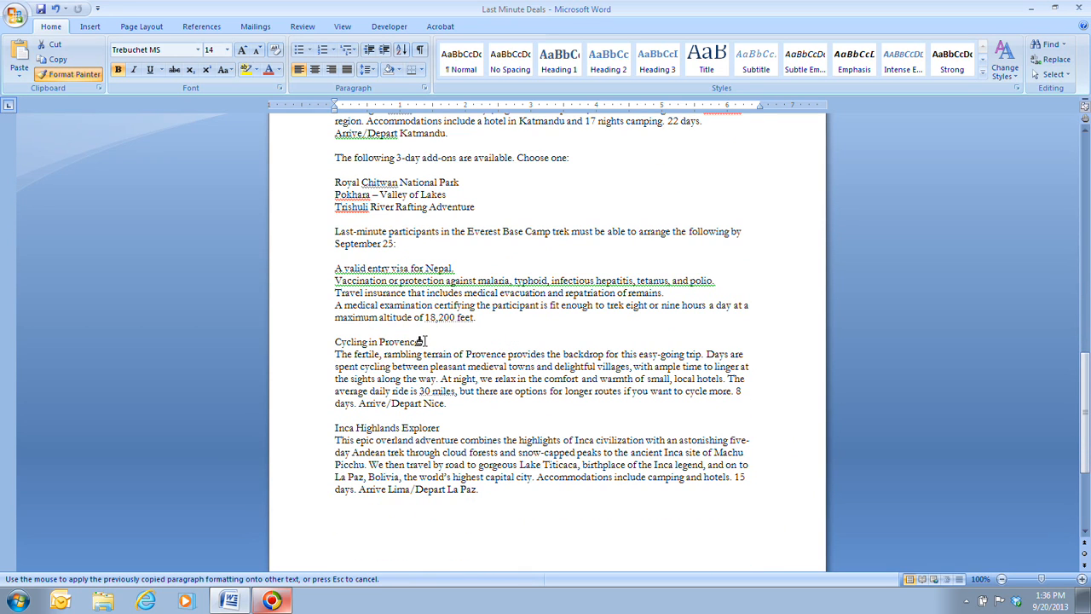
left_click_drag(423, 341, 334, 341)
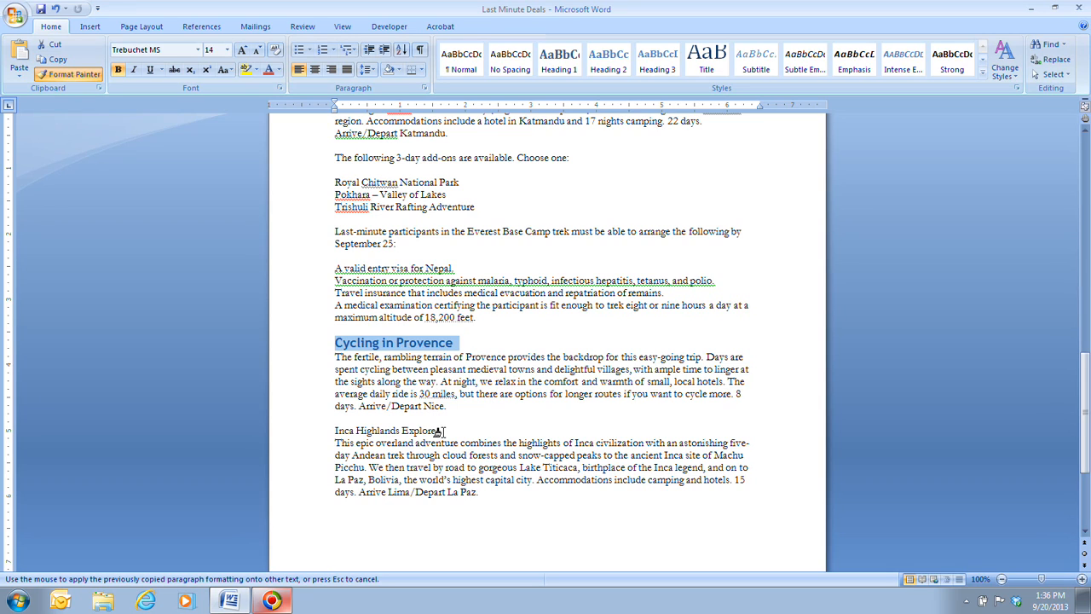
left_click_drag(440, 431, 334, 430)
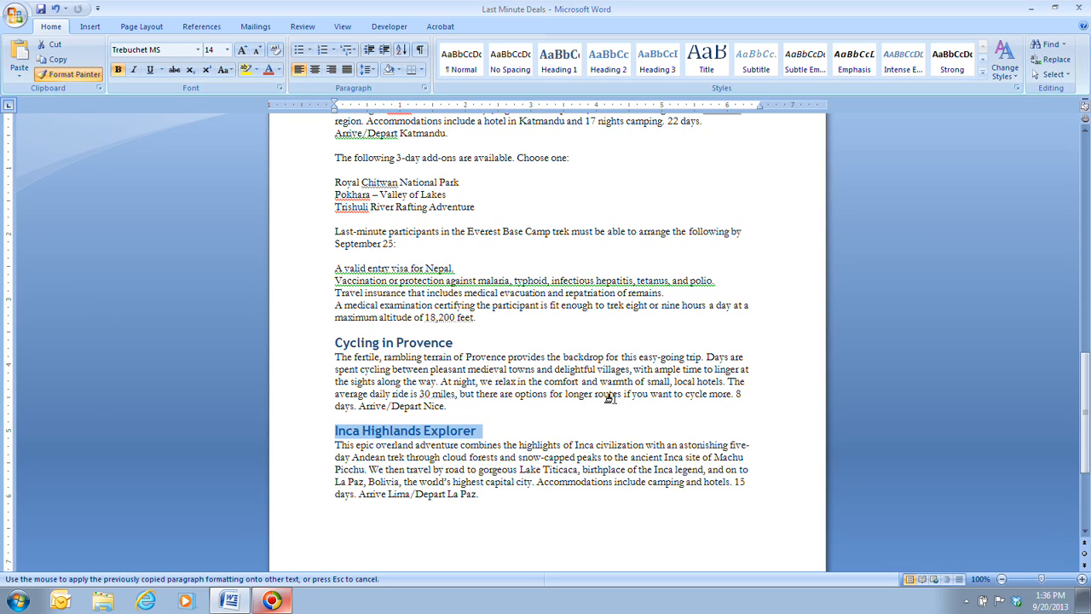
left_click(75, 76)
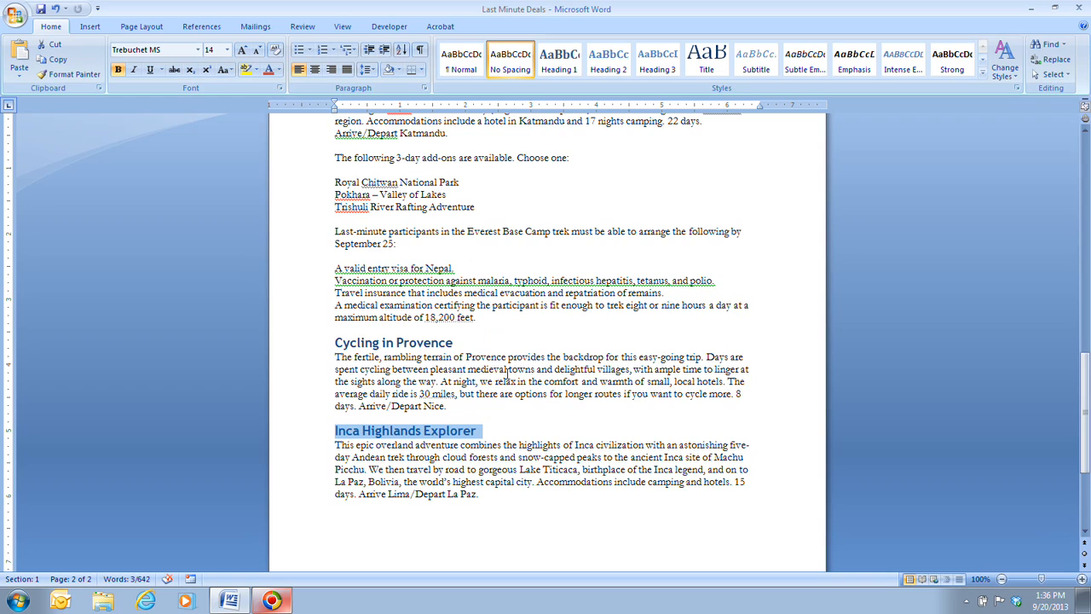